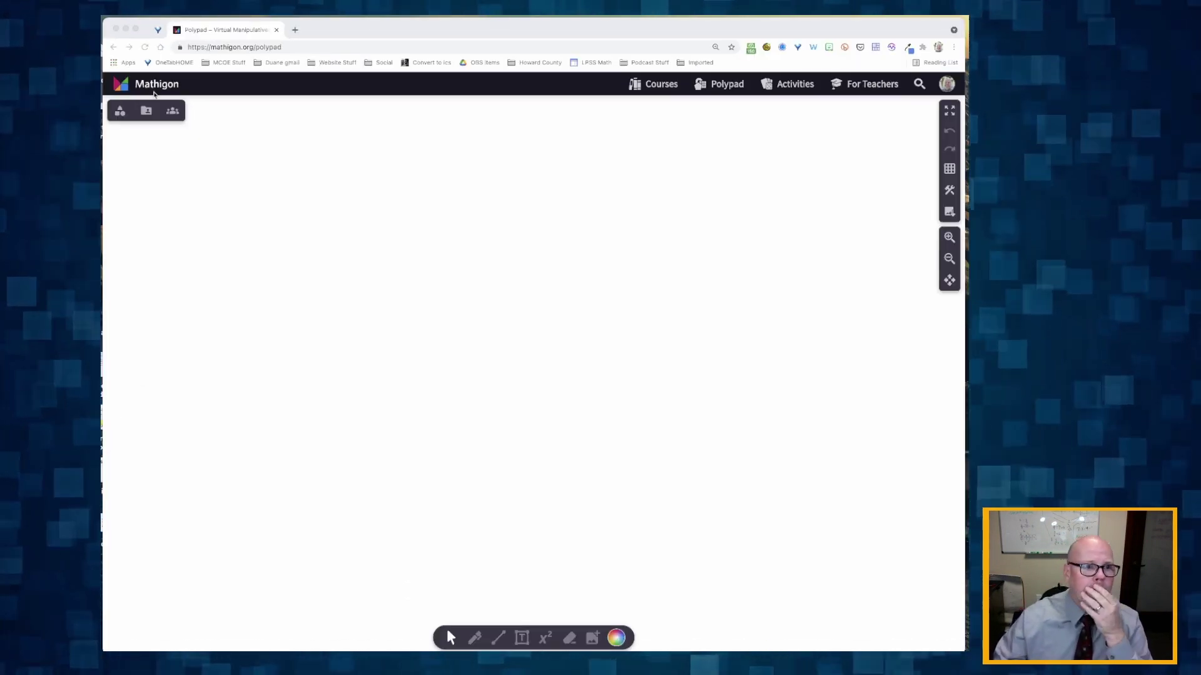
# Step: Open a blank Polypad canvas from the Mathigon home page and show its tile library
pyautogui.click(150, 83)
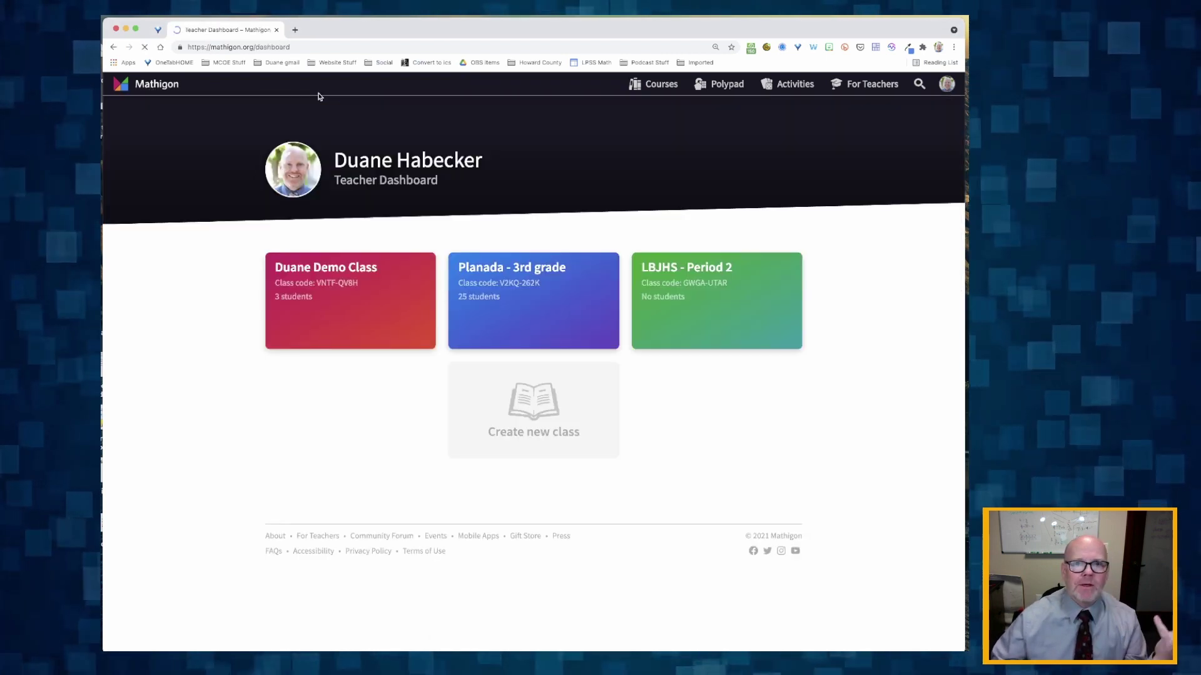
pyautogui.click(727, 85)
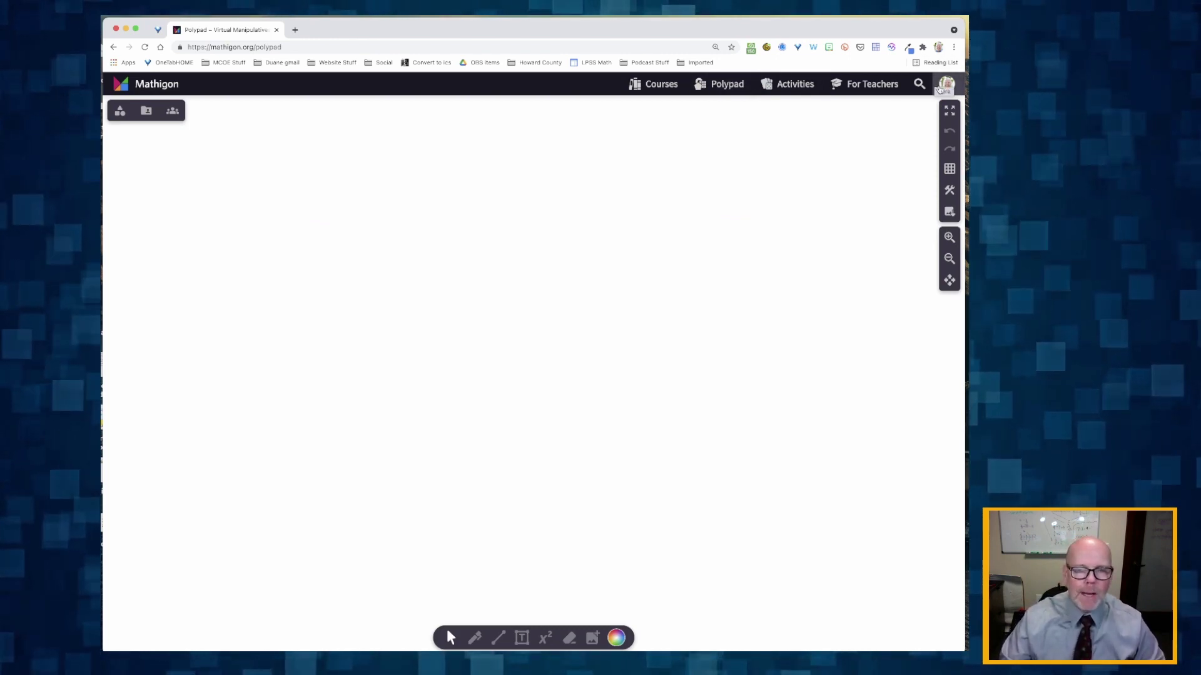
pyautogui.click(120, 110)
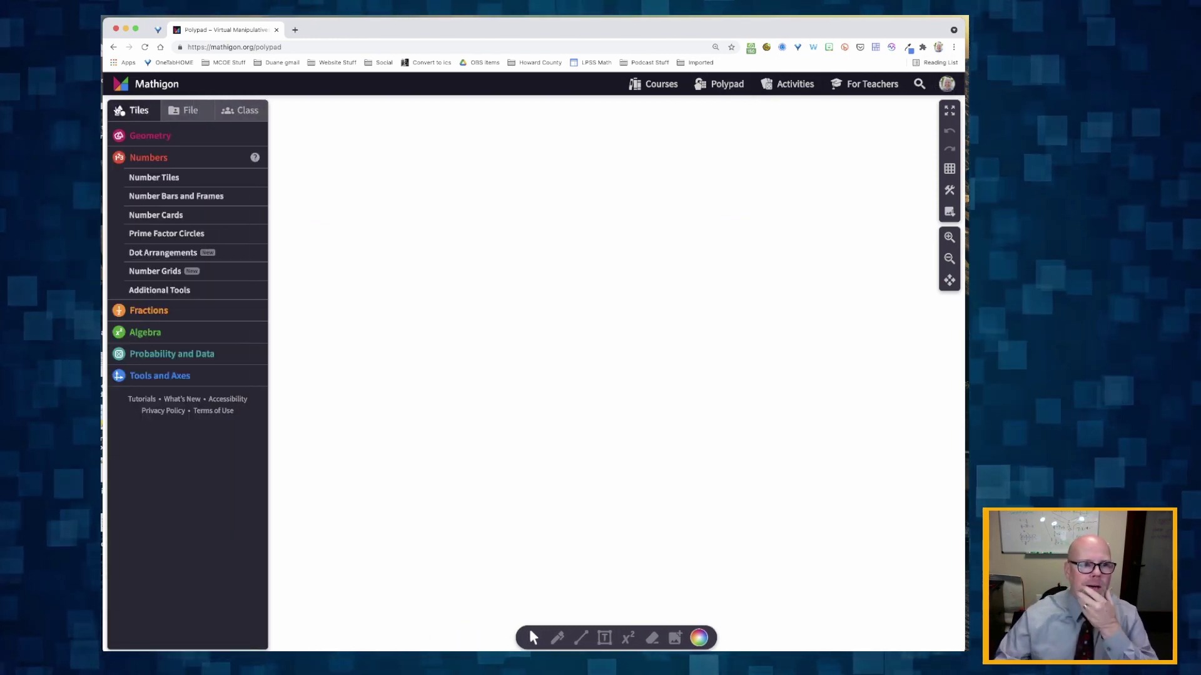
pyautogui.click(120, 110)
pyautogui.click(123, 110)
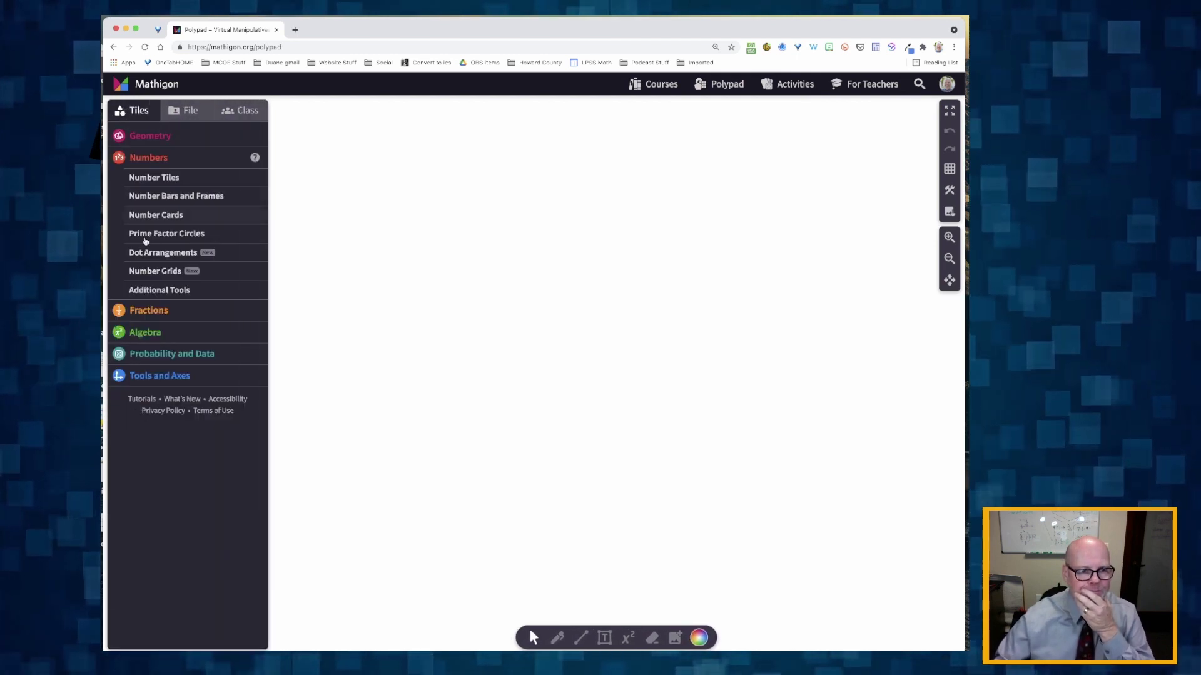
# Step: Place a three-box Exploding Dots machine from the Numbers additional tools in the upper-left area of the canvas
pyautogui.click(141, 158)
pyautogui.click(143, 157)
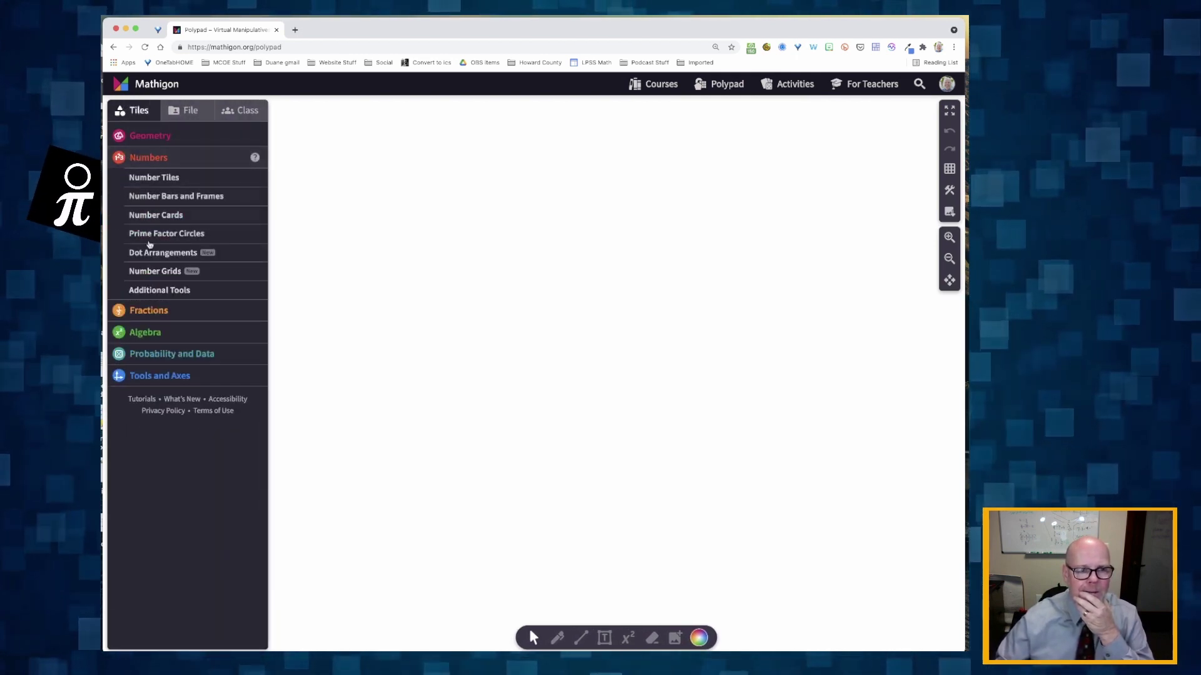
pyautogui.click(156, 292)
pyautogui.moveTo(162, 410); pyautogui.dragTo(586, 182)
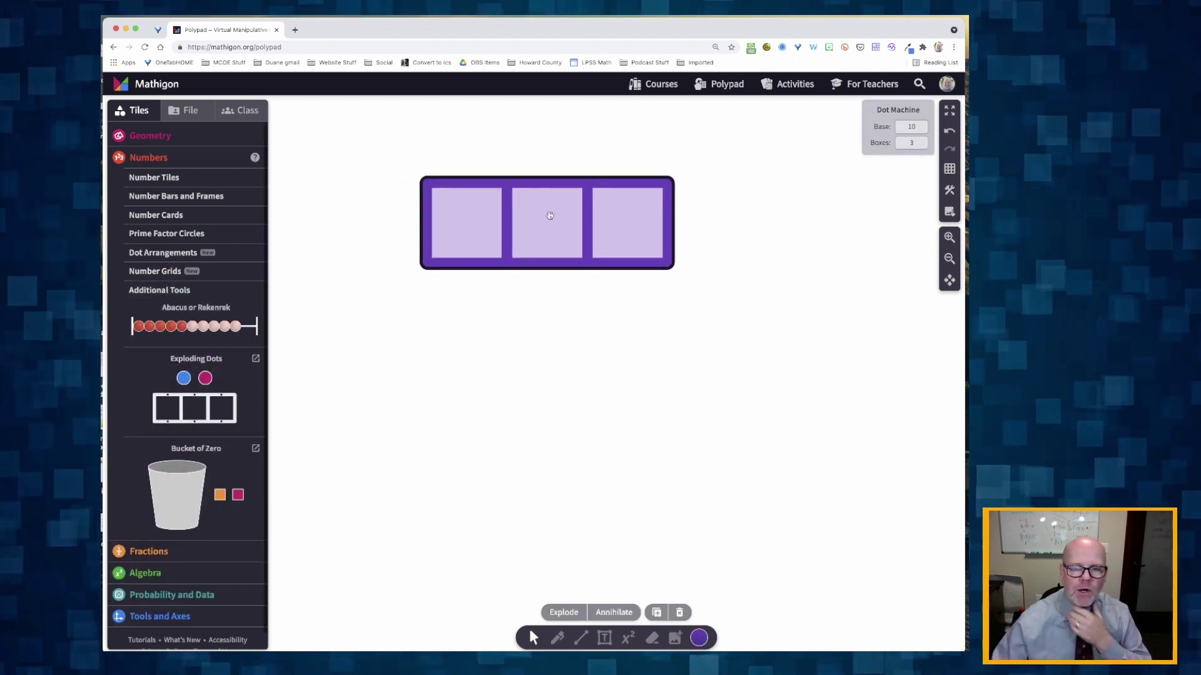
pyautogui.moveTo(498, 206); pyautogui.dragTo(416, 204)
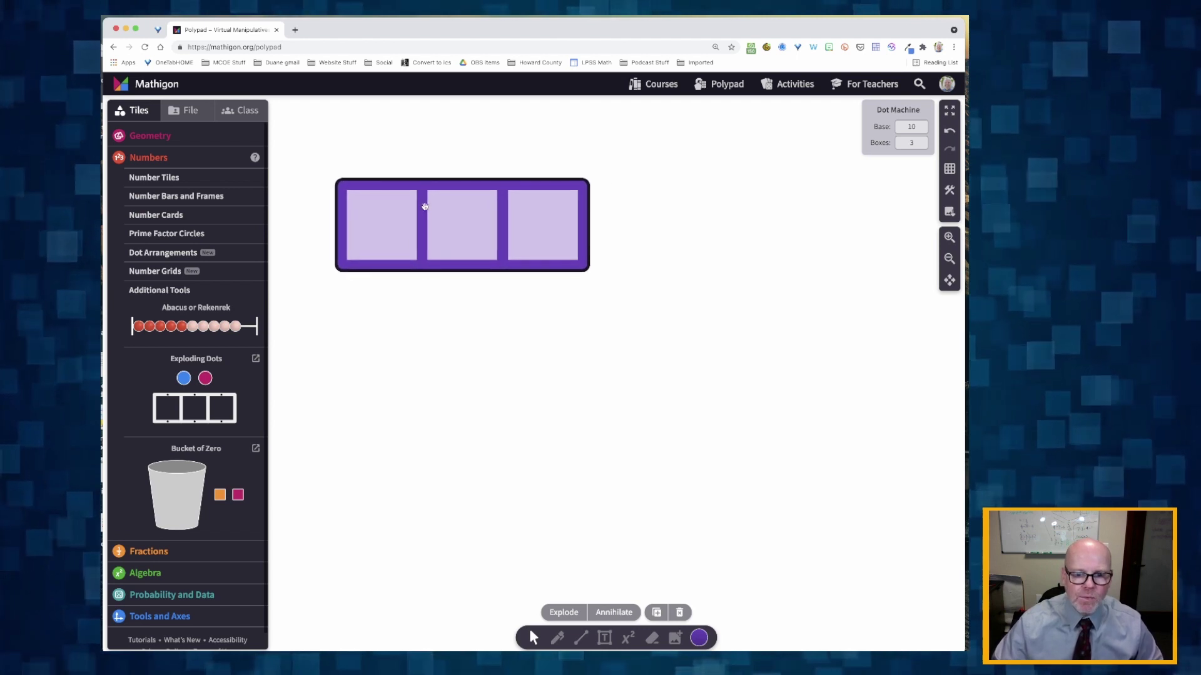
# Step: Handwrite the long division 579 divided by 4 beside the dot machine and label its boxes 100, 10 and 1
pyautogui.click(557, 638)
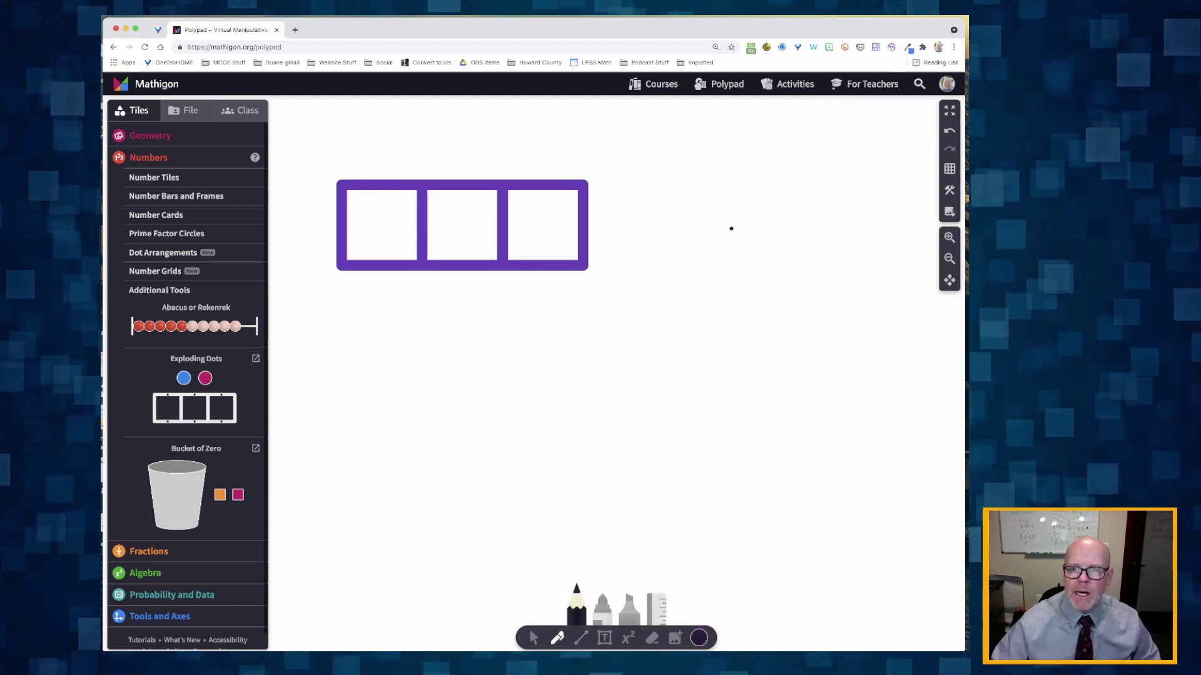
pyautogui.moveTo(671, 197); pyautogui.dragTo(687, 215)
pyautogui.moveTo(679, 199)
pyautogui.mouseDown()
pyautogui.moveTo(681, 233)
pyautogui.moveTo(700, 227)
pyautogui.moveTo(696, 184)
pyautogui.moveTo(819, 179)
pyautogui.mouseUp()
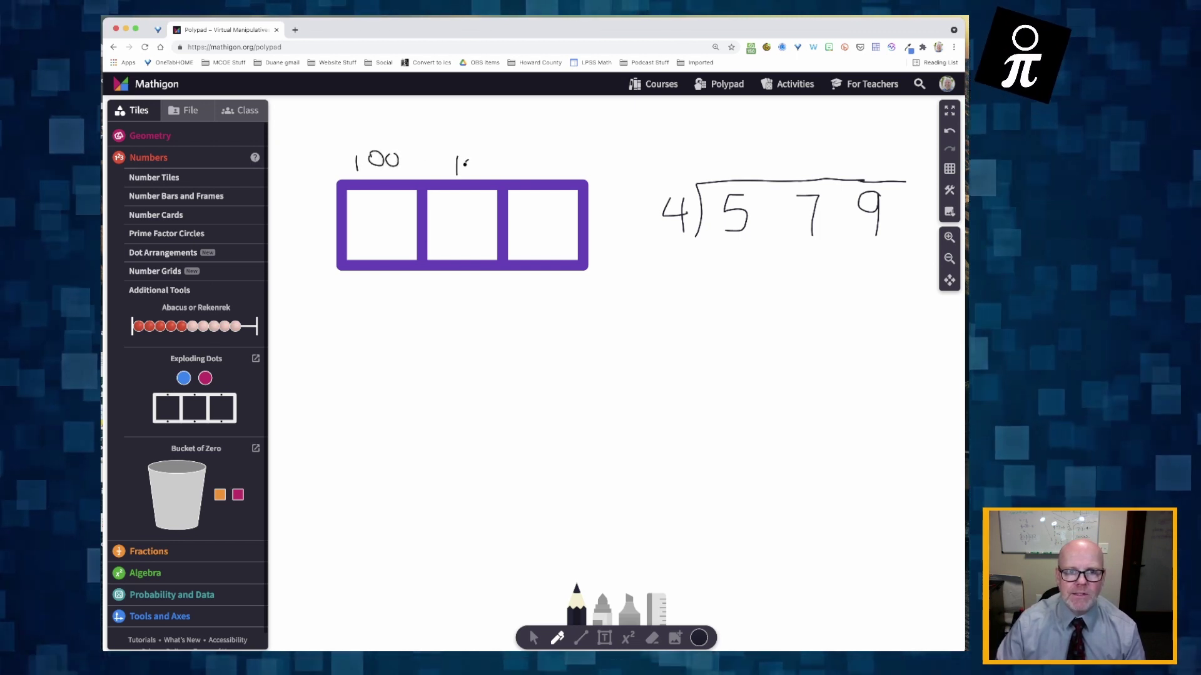
pyautogui.moveTo(465, 164); pyautogui.dragTo(469, 159)
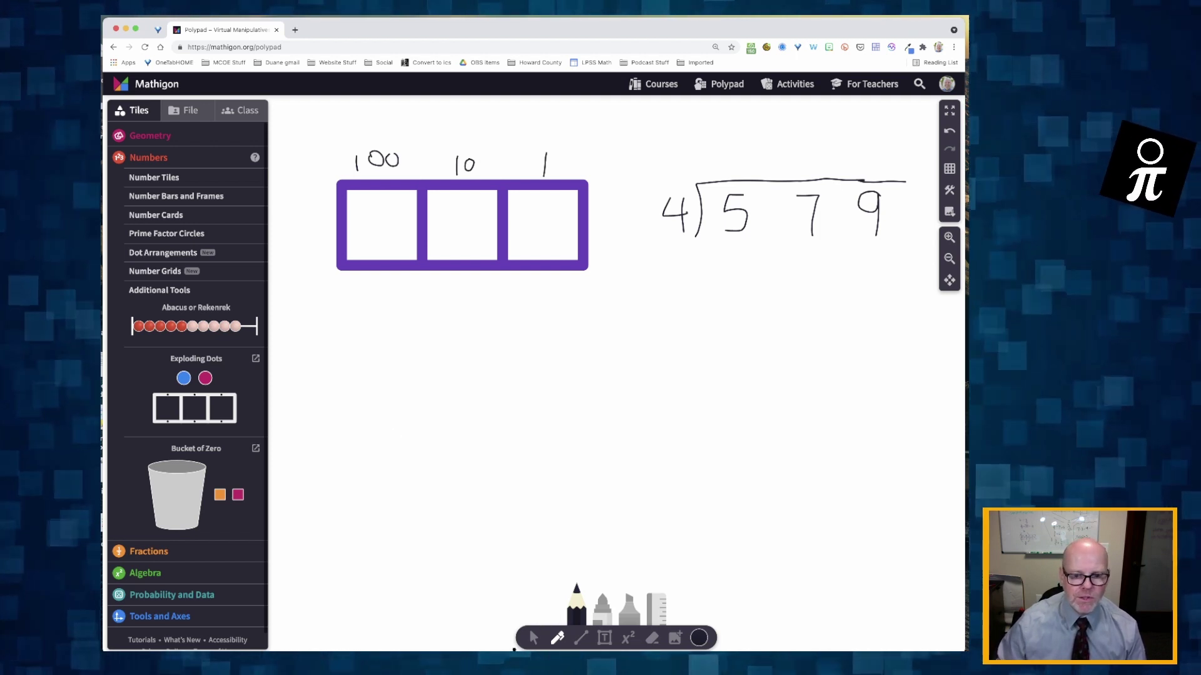
pyautogui.click(530, 637)
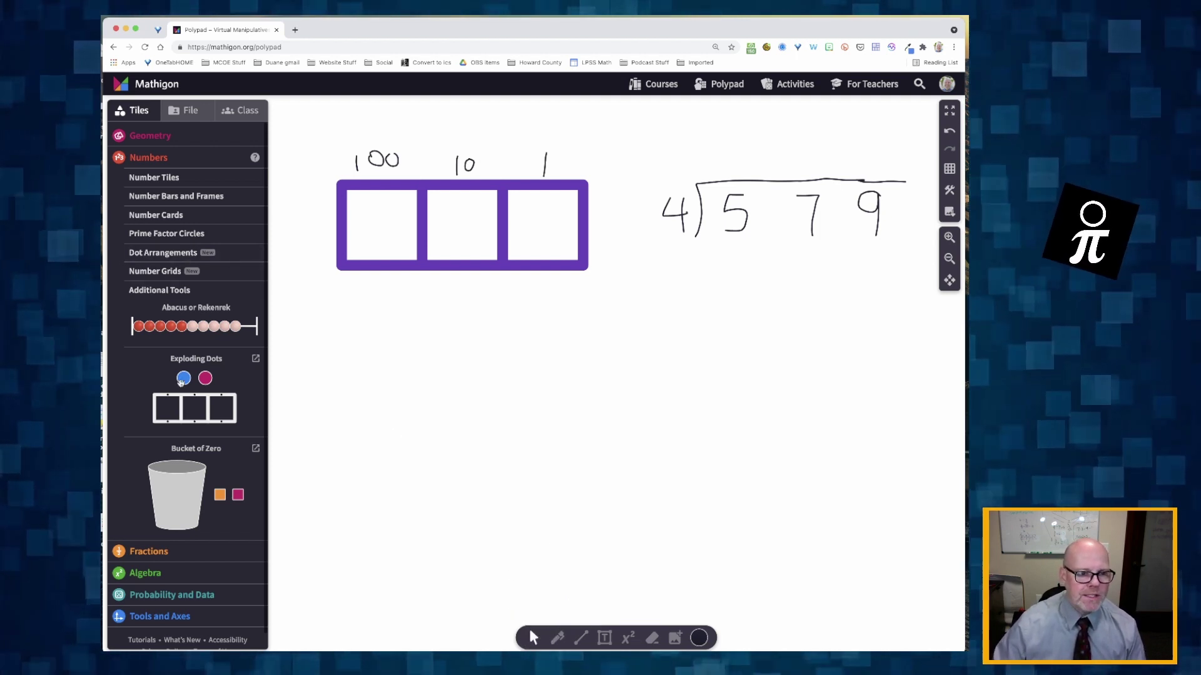
# Step: Place a blue dot in the 100 box and demonstrate trading it into the 10 box and back
pyautogui.moveTo(183, 378); pyautogui.dragTo(369, 219)
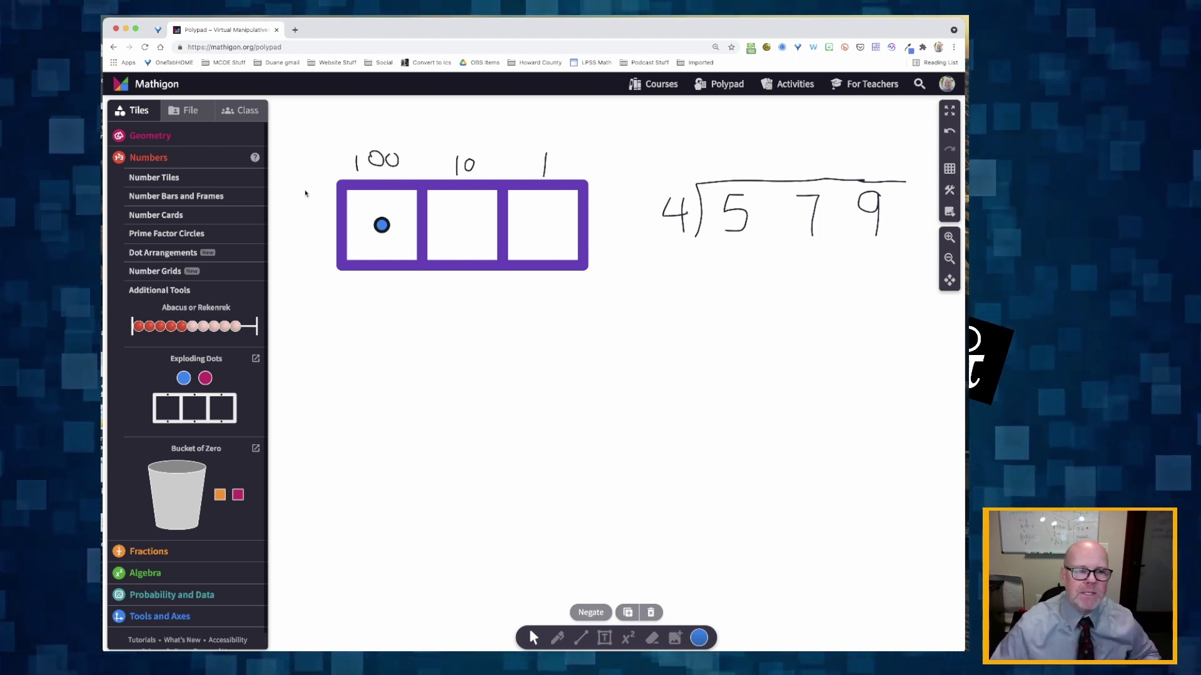
pyautogui.moveTo(380, 224); pyautogui.dragTo(454, 223)
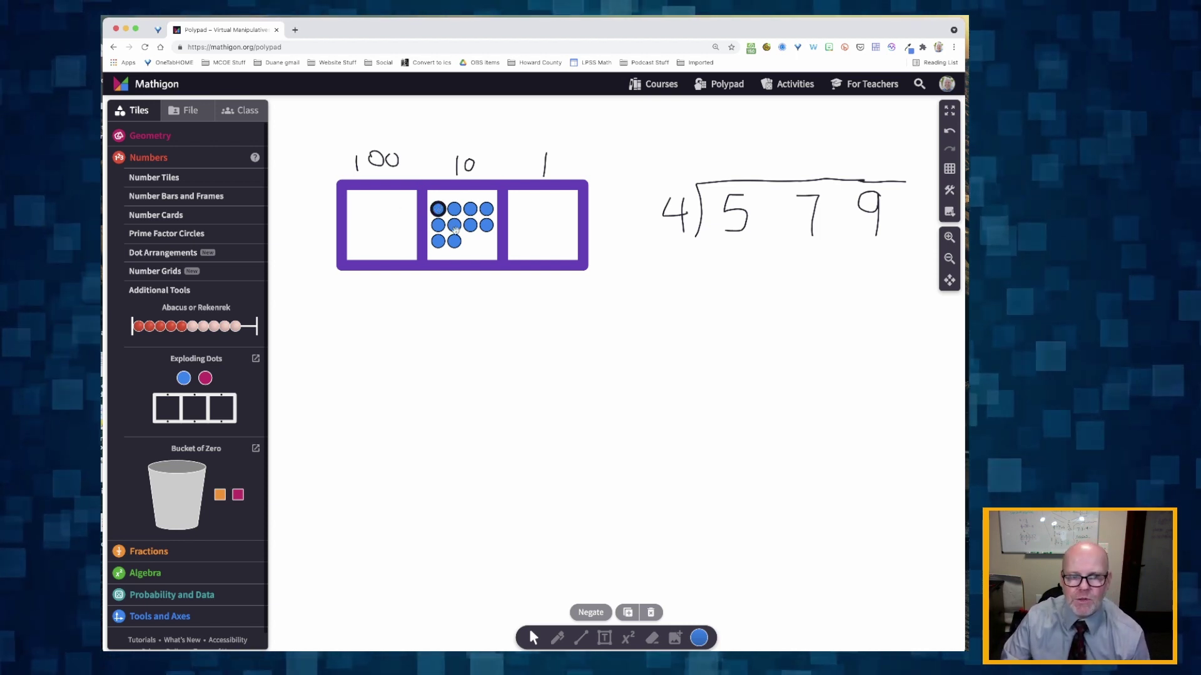
pyautogui.click(470, 246)
pyautogui.moveTo(438, 209)
pyautogui.mouseDown()
pyautogui.moveTo(471, 220)
pyautogui.moveTo(402, 196)
pyautogui.moveTo(386, 208)
pyautogui.moveTo(436, 221)
pyautogui.moveTo(453, 206)
pyautogui.moveTo(474, 221)
pyautogui.moveTo(382, 211)
pyautogui.mouseUp()
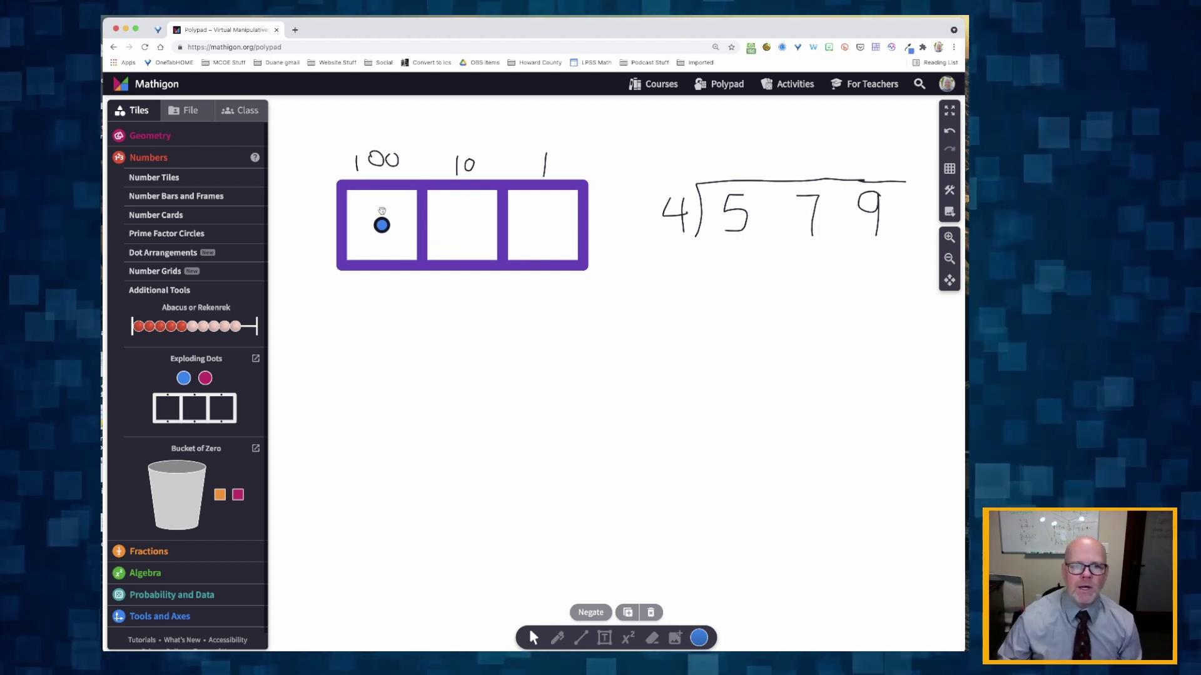
# Step: Place two blue dots in the 10 box of the dot machine
pyautogui.moveTo(192, 375); pyautogui.dragTo(456, 217)
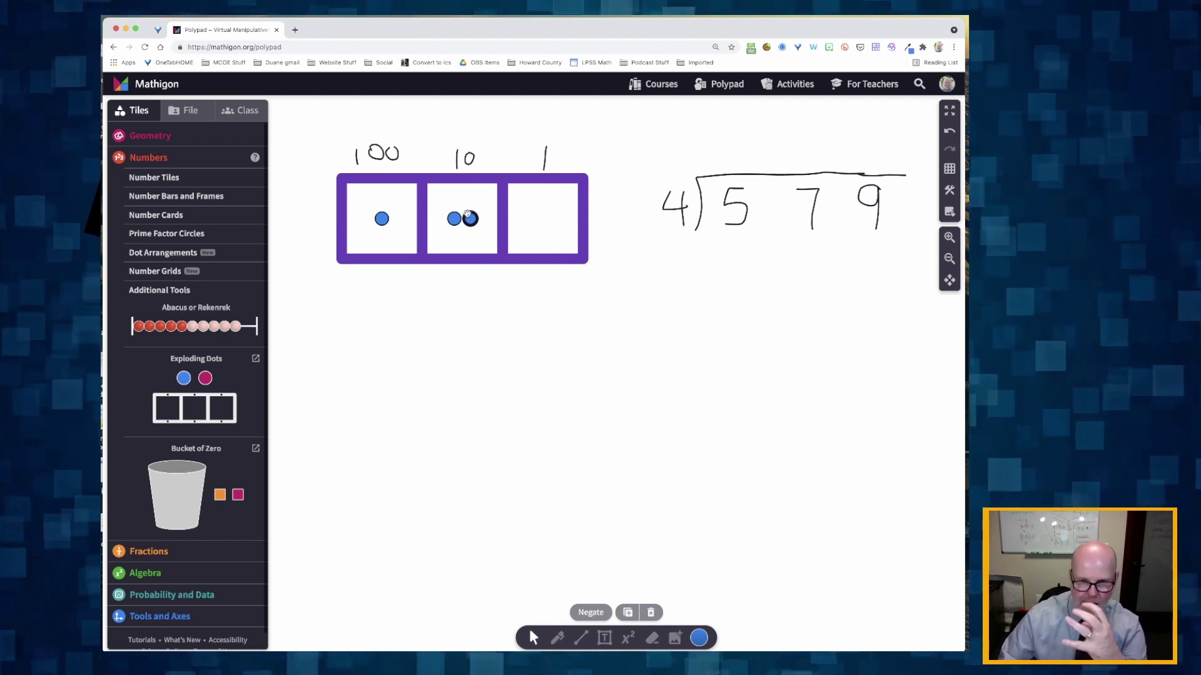
pyautogui.click(395, 220)
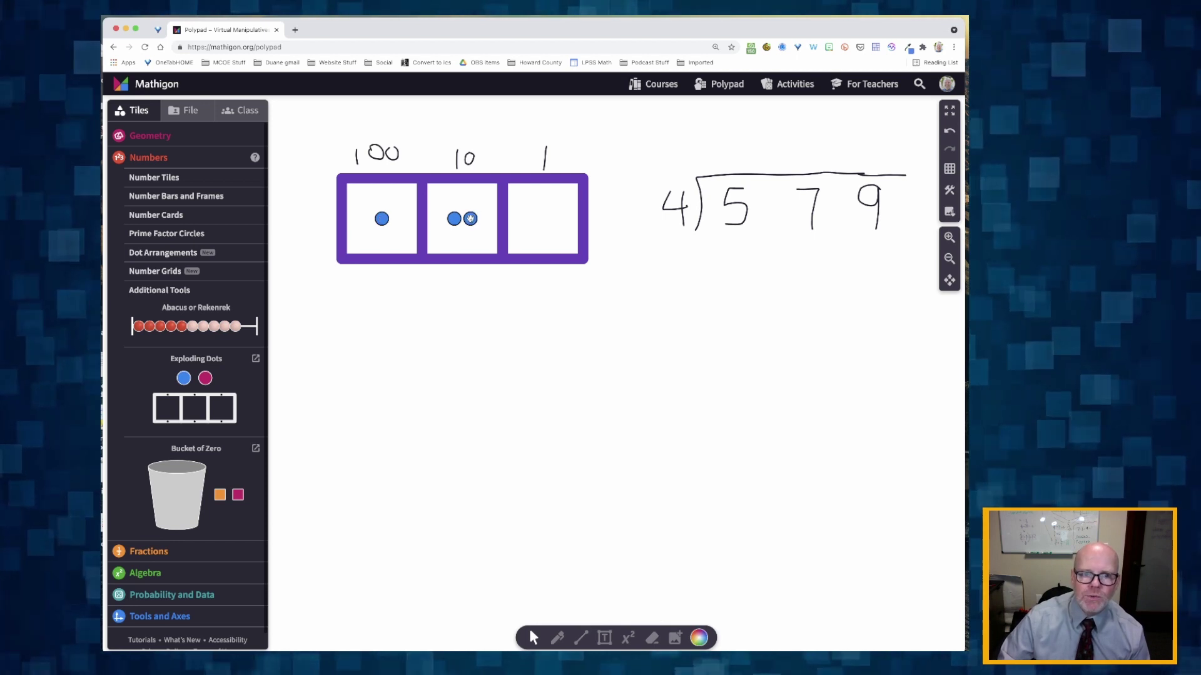
pyautogui.moveTo(470, 219)
pyautogui.mouseDown()
pyautogui.moveTo(501, 194)
pyautogui.moveTo(554, 206)
pyautogui.moveTo(485, 217)
pyautogui.moveTo(509, 193)
pyautogui.moveTo(544, 206)
pyautogui.moveTo(501, 185)
pyautogui.moveTo(471, 195)
pyautogui.mouseUp()
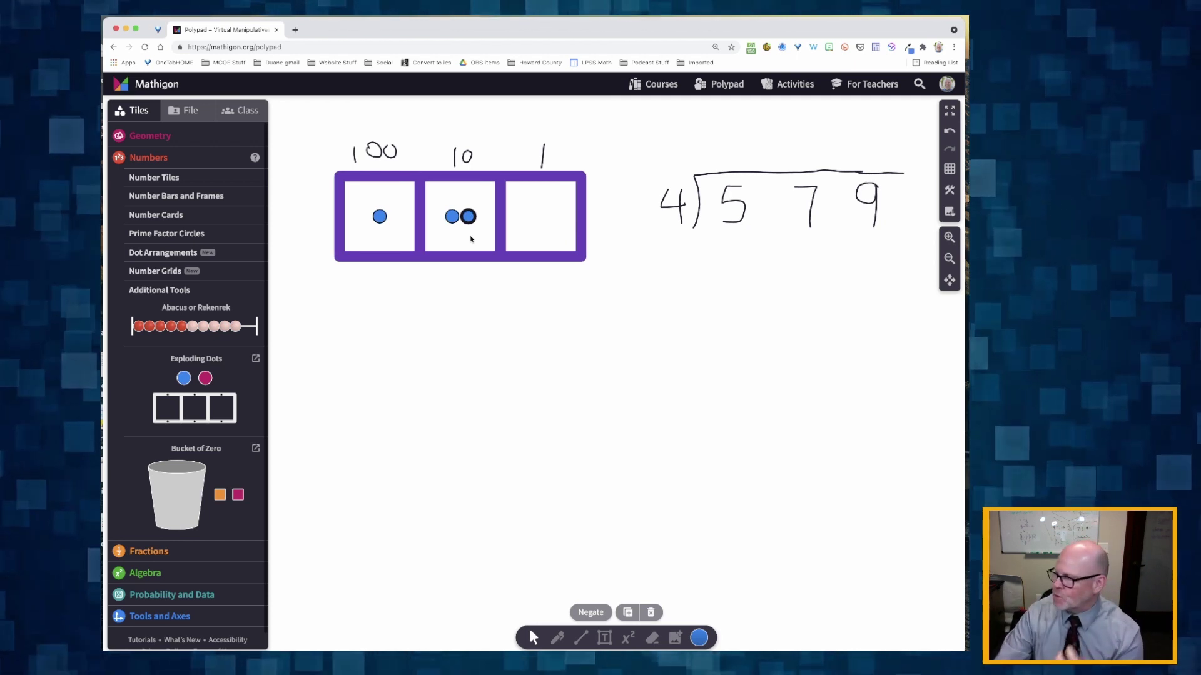
# Step: Trade the hundreds dot for ten dots in the 10 box, and regroup ten of those dots into the 100 box
pyautogui.click(379, 216)
pyautogui.moveTo(379, 216); pyautogui.dragTo(460, 198)
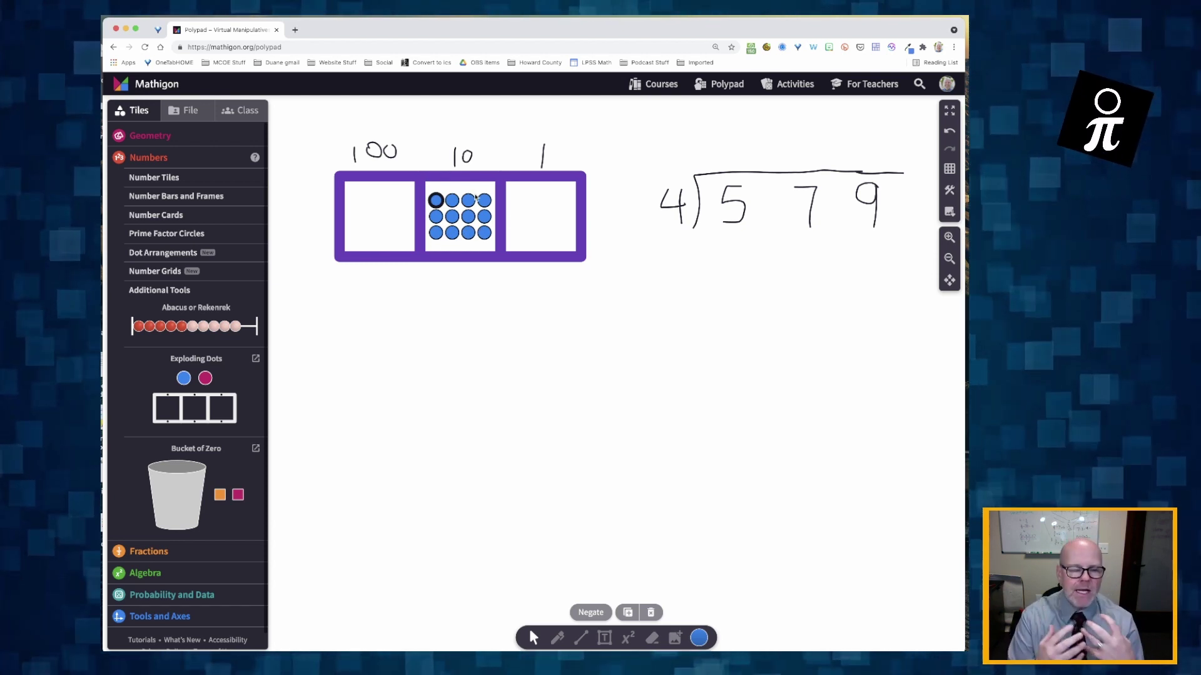
pyautogui.moveTo(429, 206); pyautogui.dragTo(379, 199)
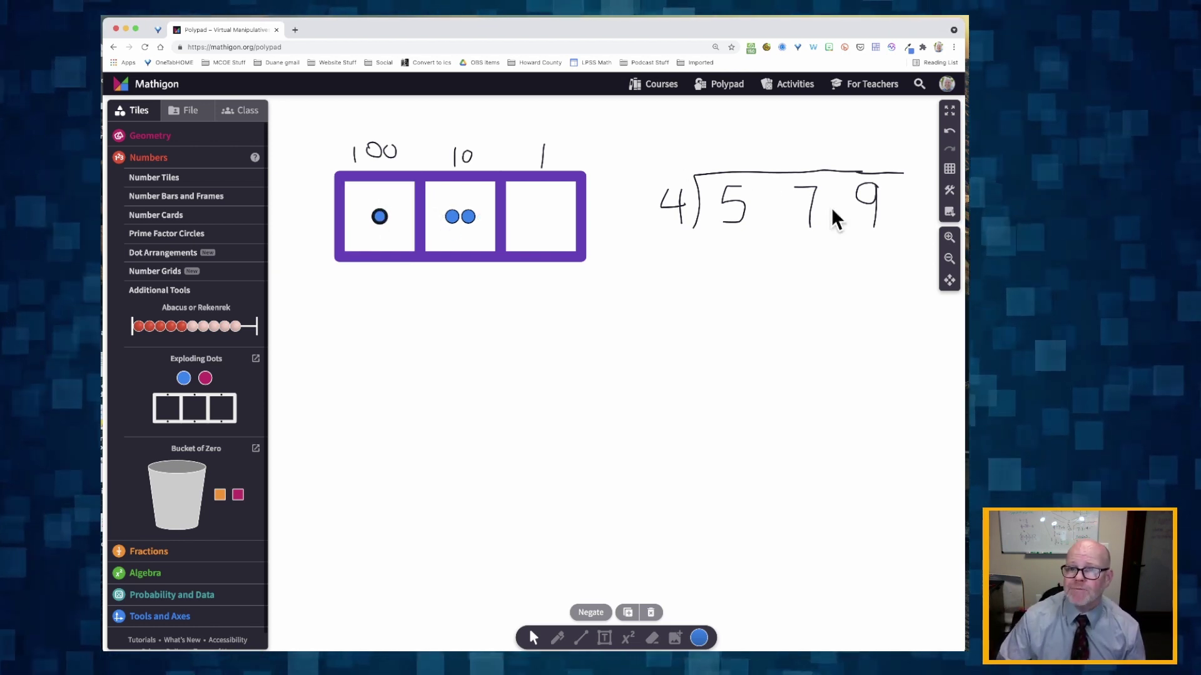
# Step: Delete one of the two dots in the 10 box and place a blue dot in the 1 box
pyautogui.click(468, 217)
pyautogui.press('Delete')
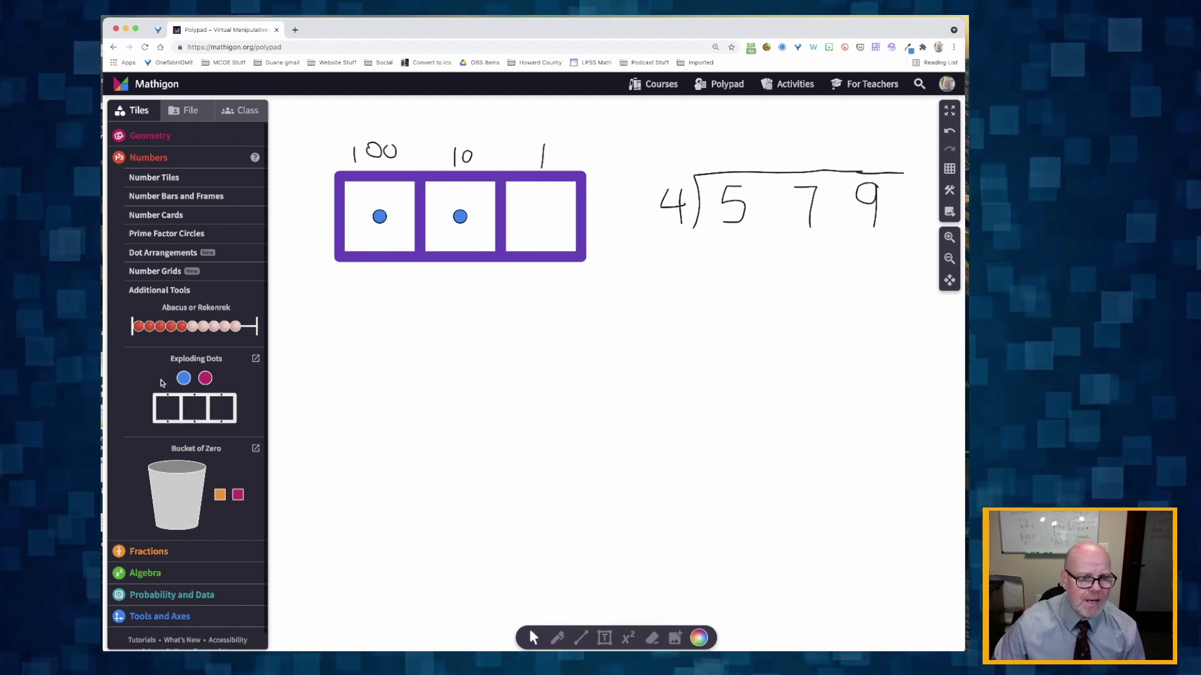
pyautogui.moveTo(184, 377); pyautogui.dragTo(541, 216)
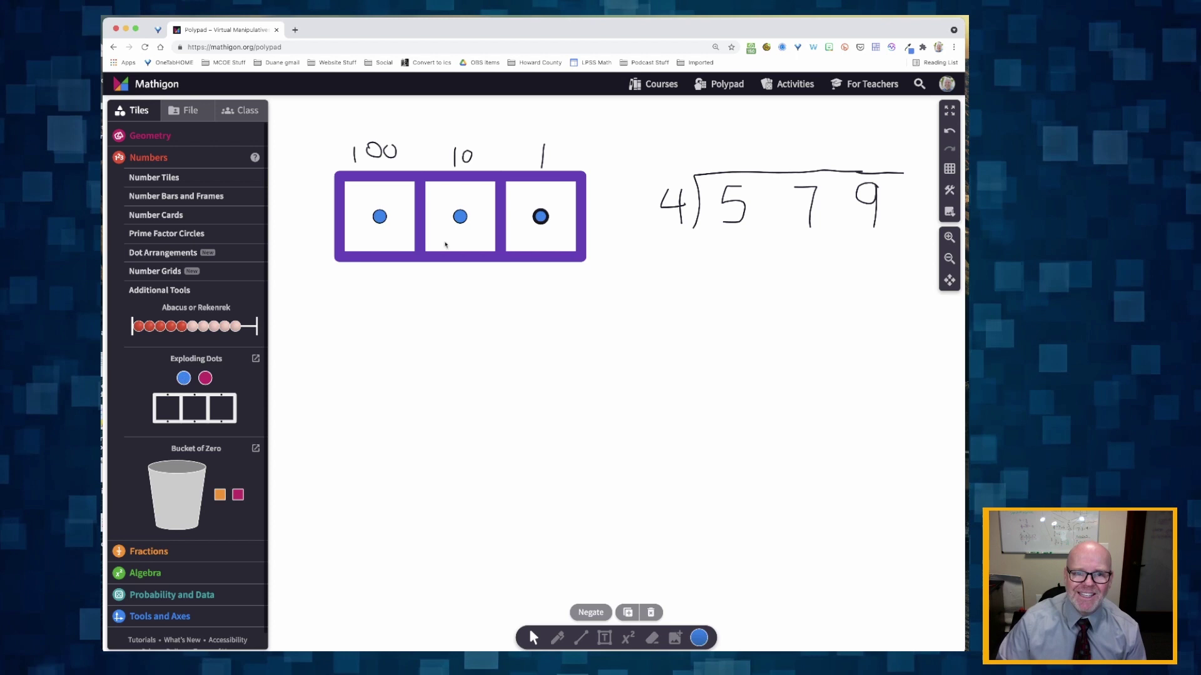
# Step: Duplicate the dot in the 100 box until that box holds five dots
pyautogui.click(381, 216)
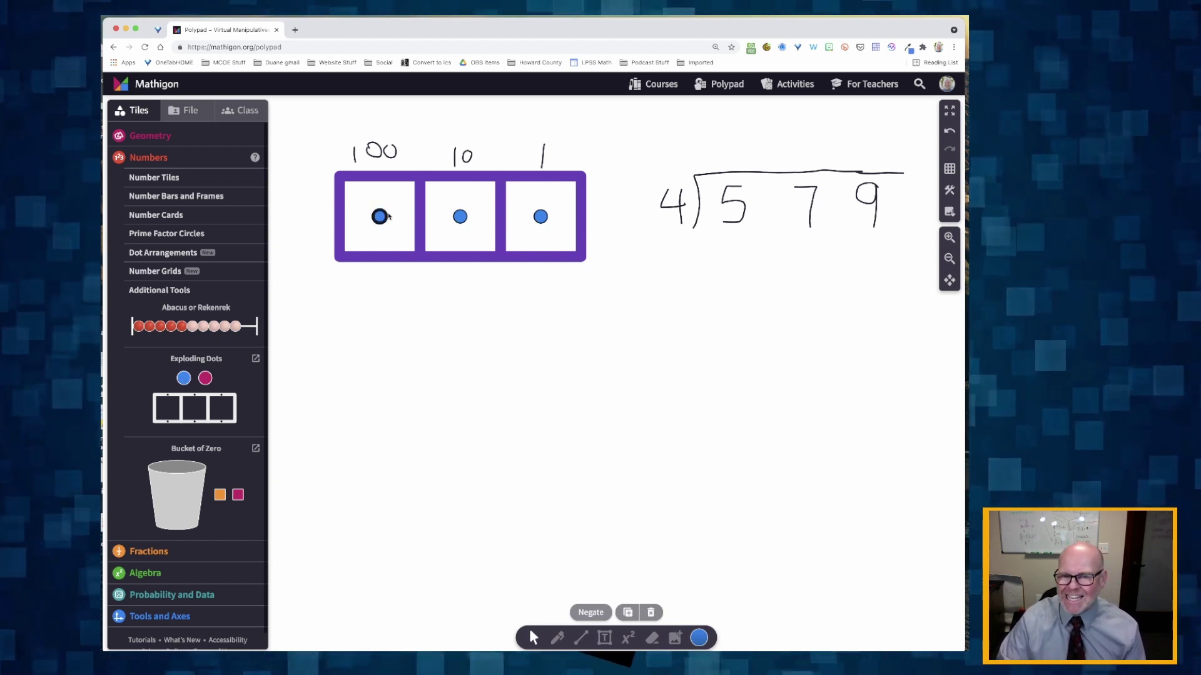
pyautogui.press('super+v')
pyautogui.press('super+v')
pyautogui.press('super+v')
pyautogui.press('super+v')
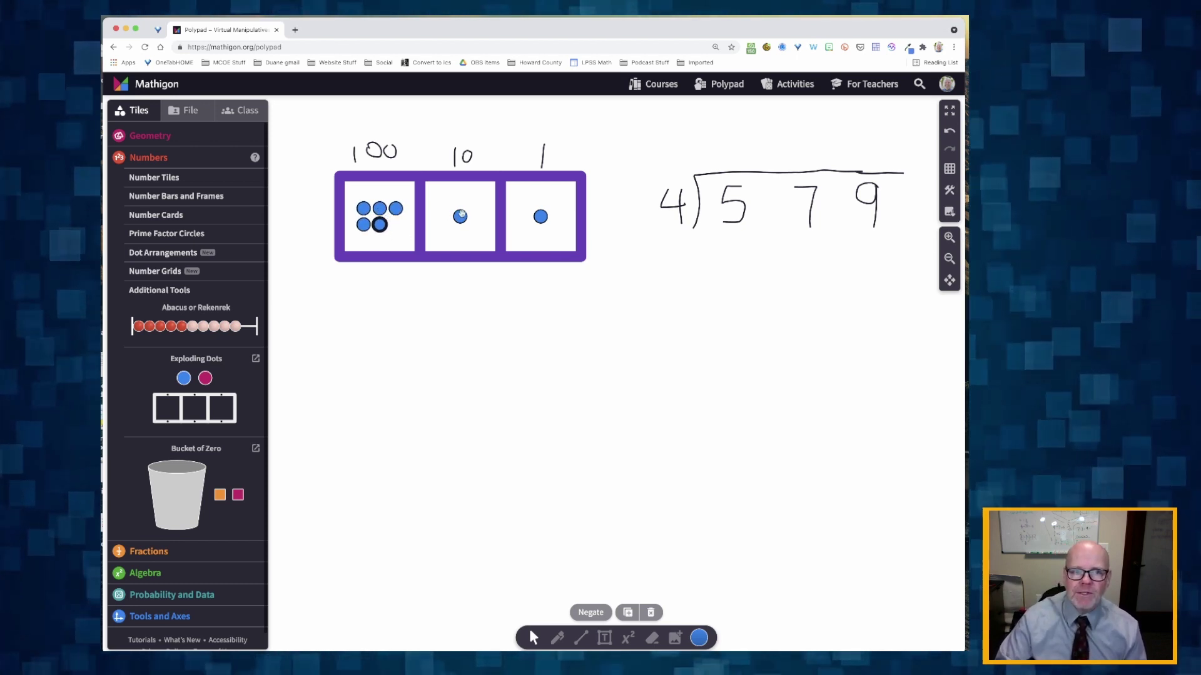
# Step: Duplicate the dot in the 10 box until that box holds seven dots
pyautogui.click(460, 216)
pyautogui.click(461, 213)
pyautogui.click(461, 216)
pyautogui.click(459, 219)
pyautogui.click(459, 222)
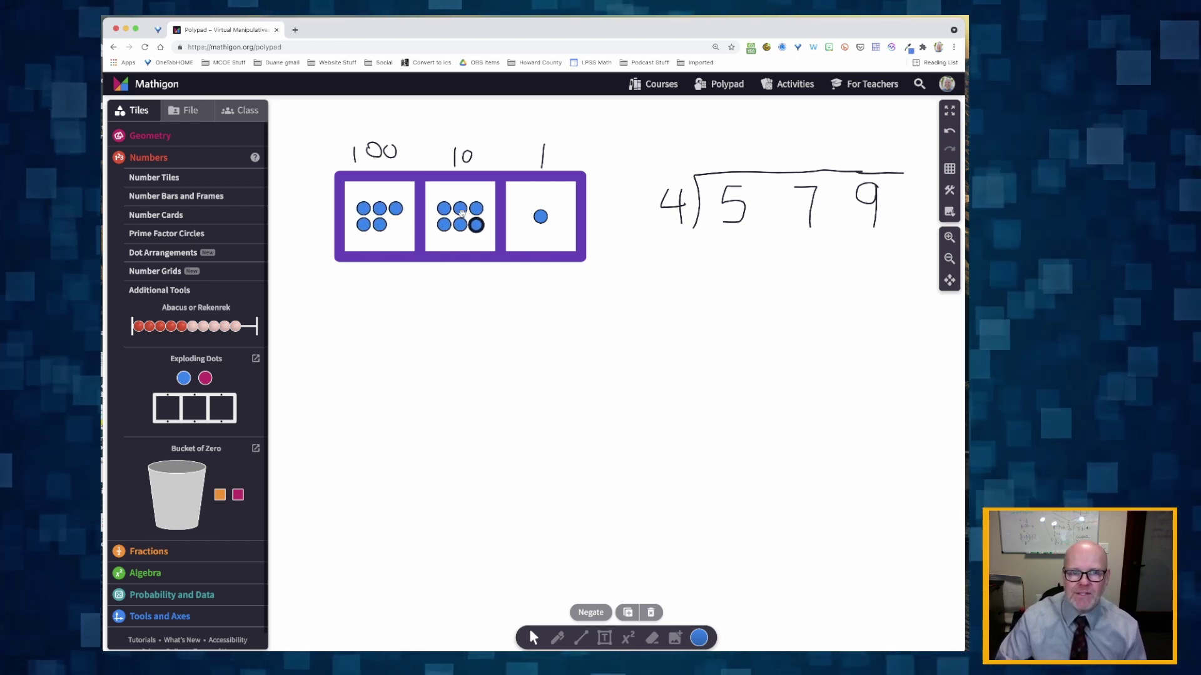
pyautogui.click(456, 227)
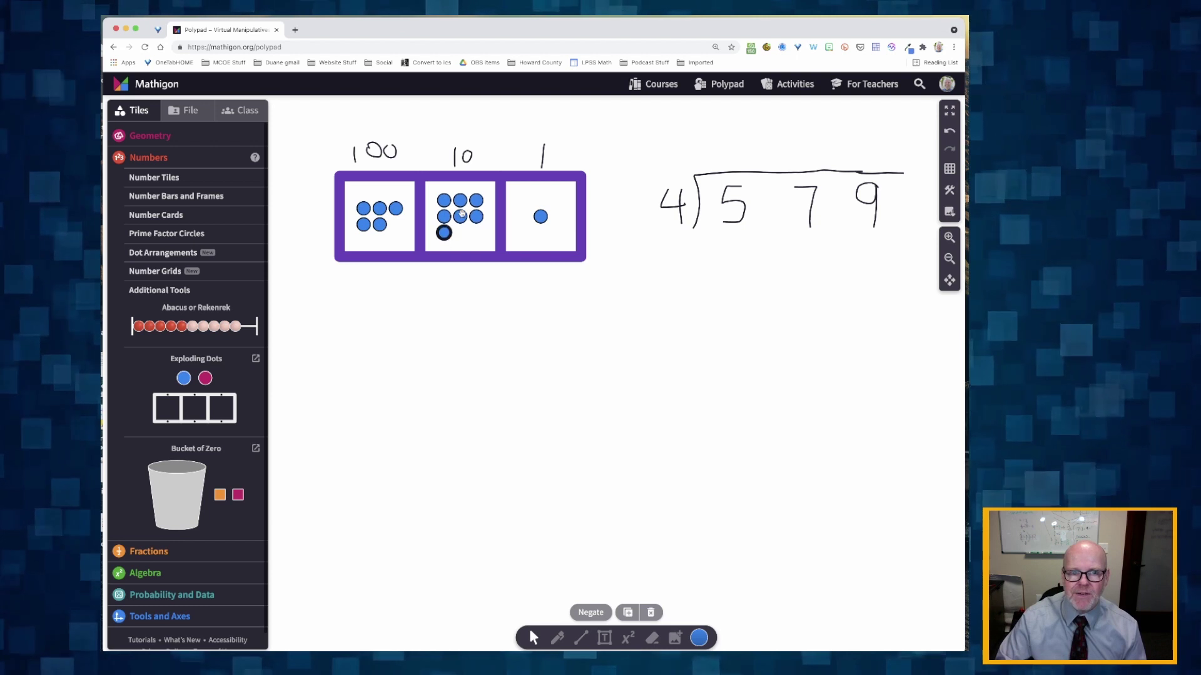
# Step: Duplicate the dot in the 1 box until that box holds nine dots
pyautogui.click(539, 217)
pyautogui.click(539, 217)
pyautogui.click(539, 217)
pyautogui.click(539, 217)
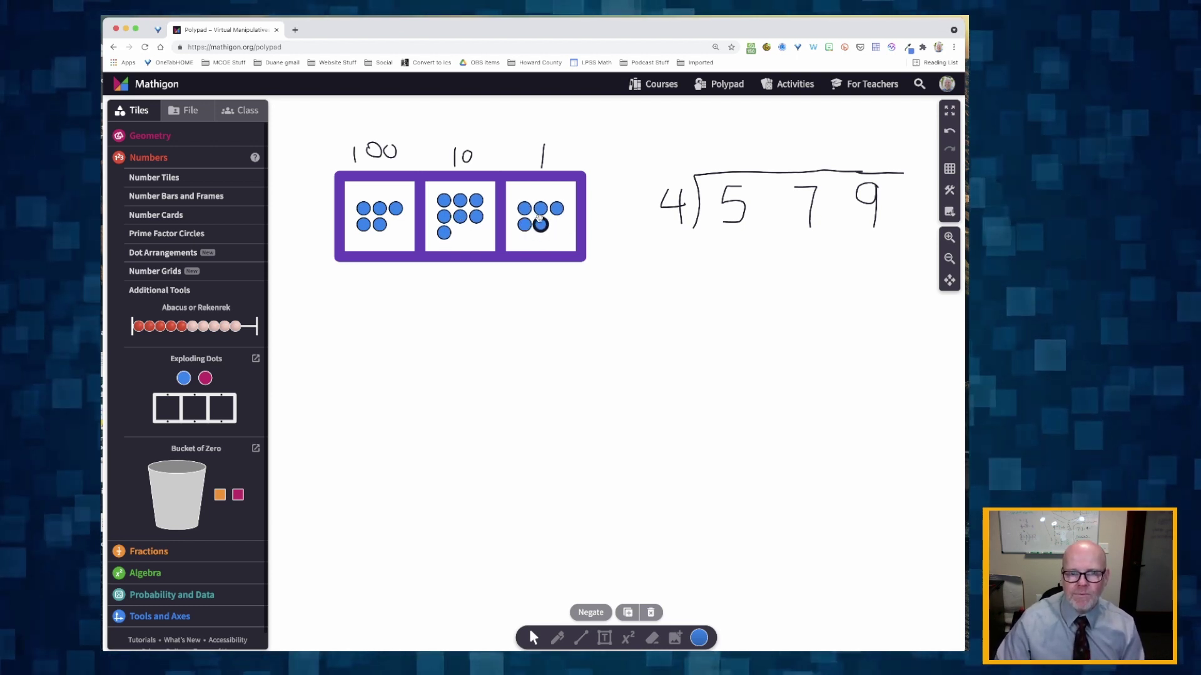
pyautogui.click(539, 217)
pyautogui.click(539, 217)
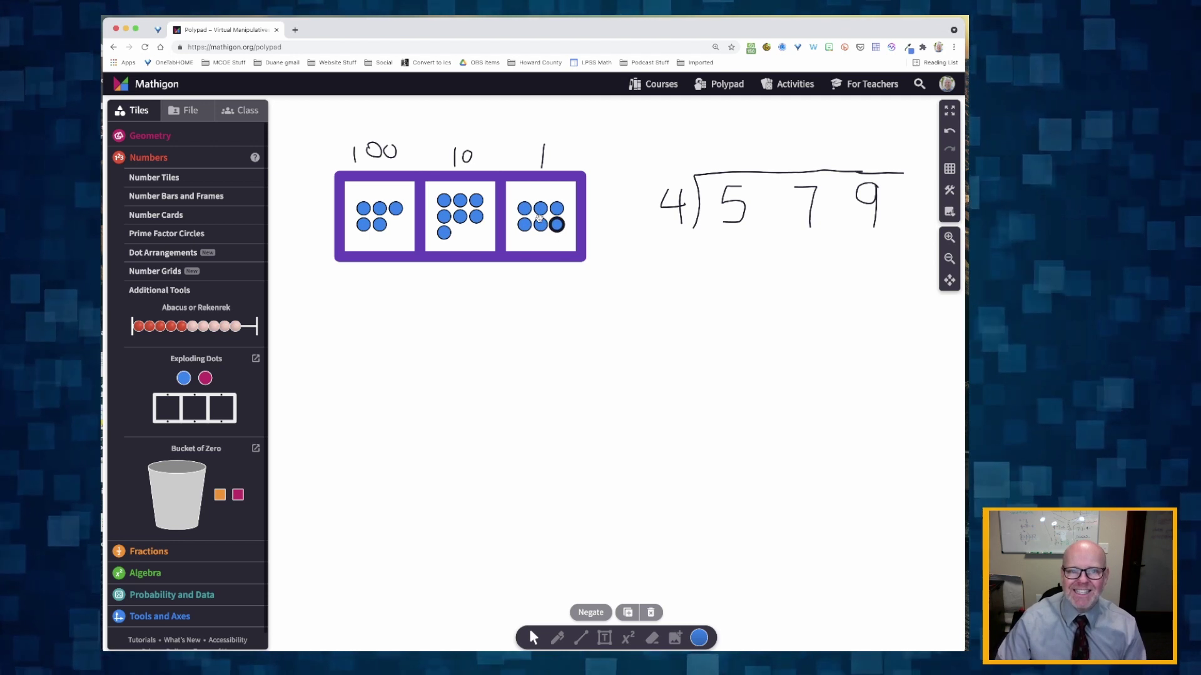
pyautogui.click(539, 217)
pyautogui.click(539, 217)
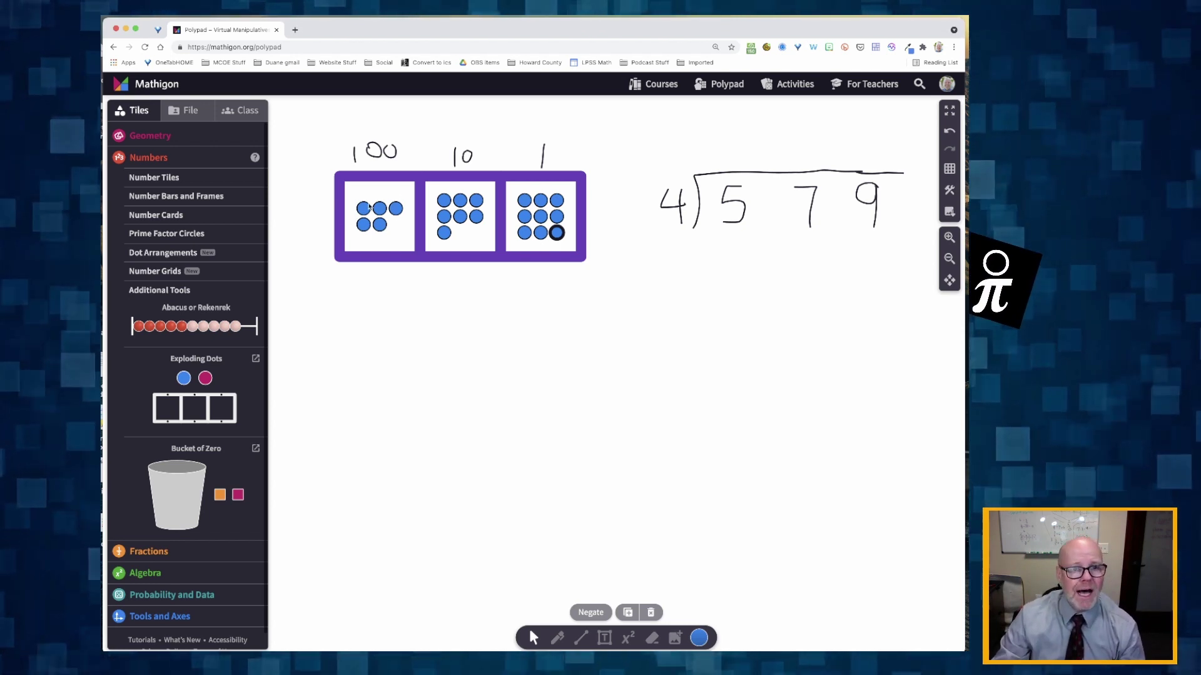
# Step: Move a group of four dots out below the 100 box and write a green 1 above the 5 of the dividend
pyautogui.moveTo(352, 195); pyautogui.dragTo(388, 282)
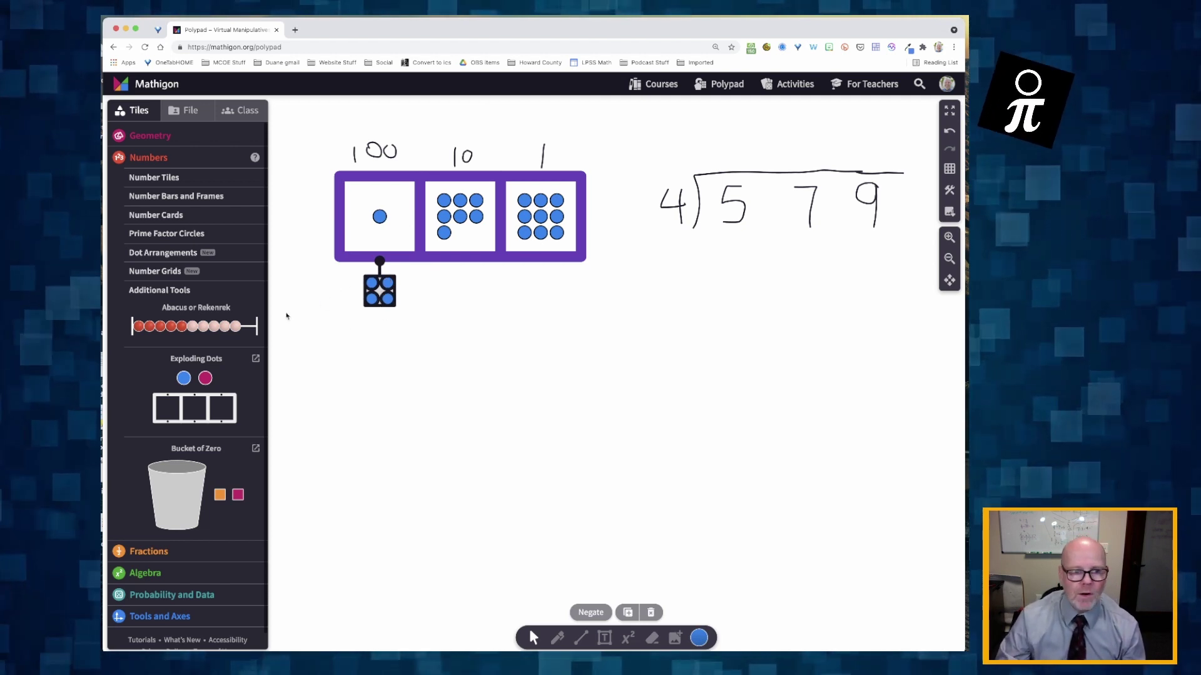
pyautogui.click(557, 638)
pyautogui.click(700, 638)
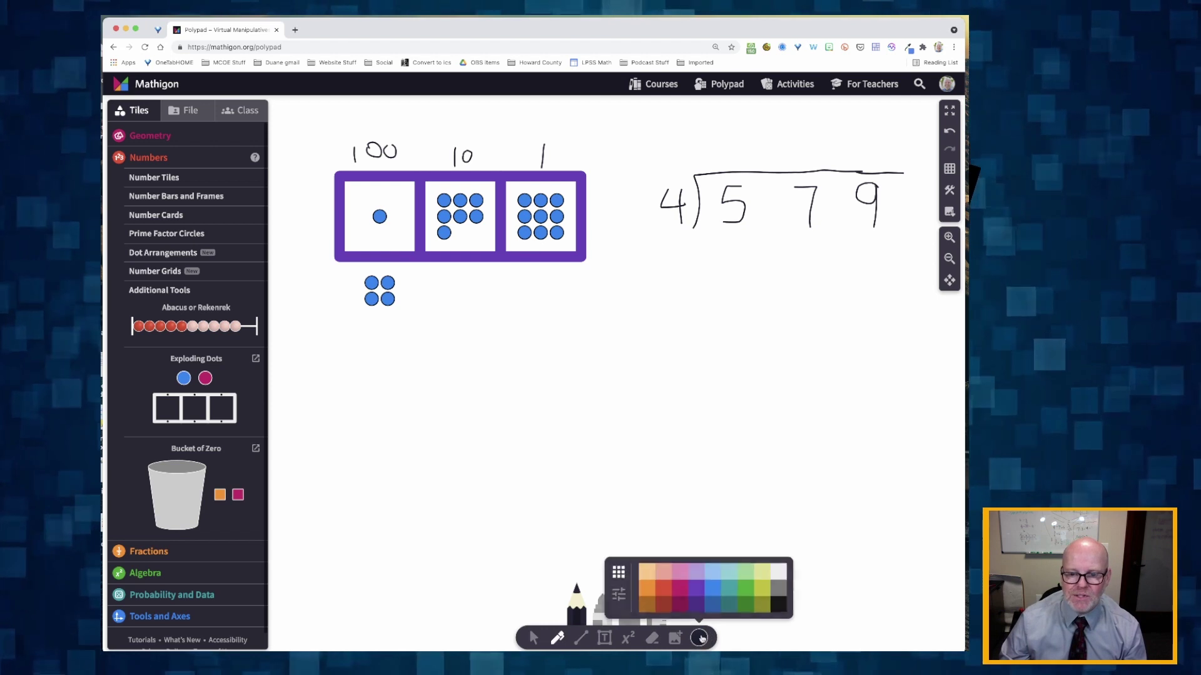
pyautogui.click(745, 594)
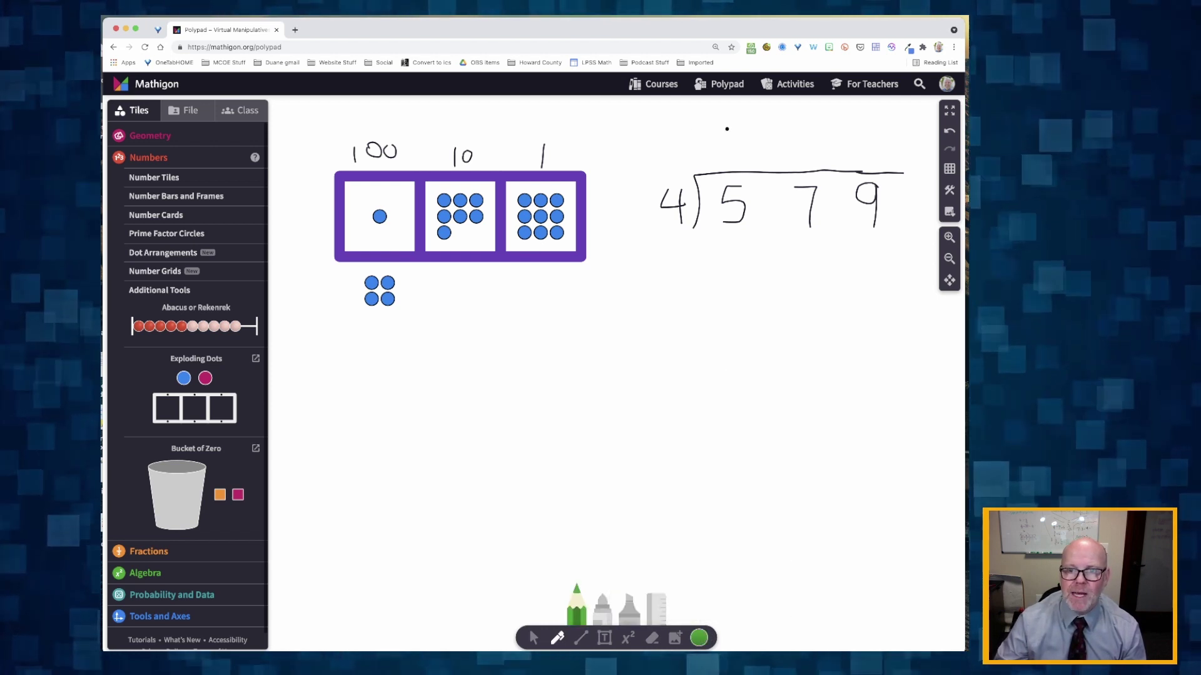
pyautogui.moveTo(727, 129); pyautogui.dragTo(729, 159)
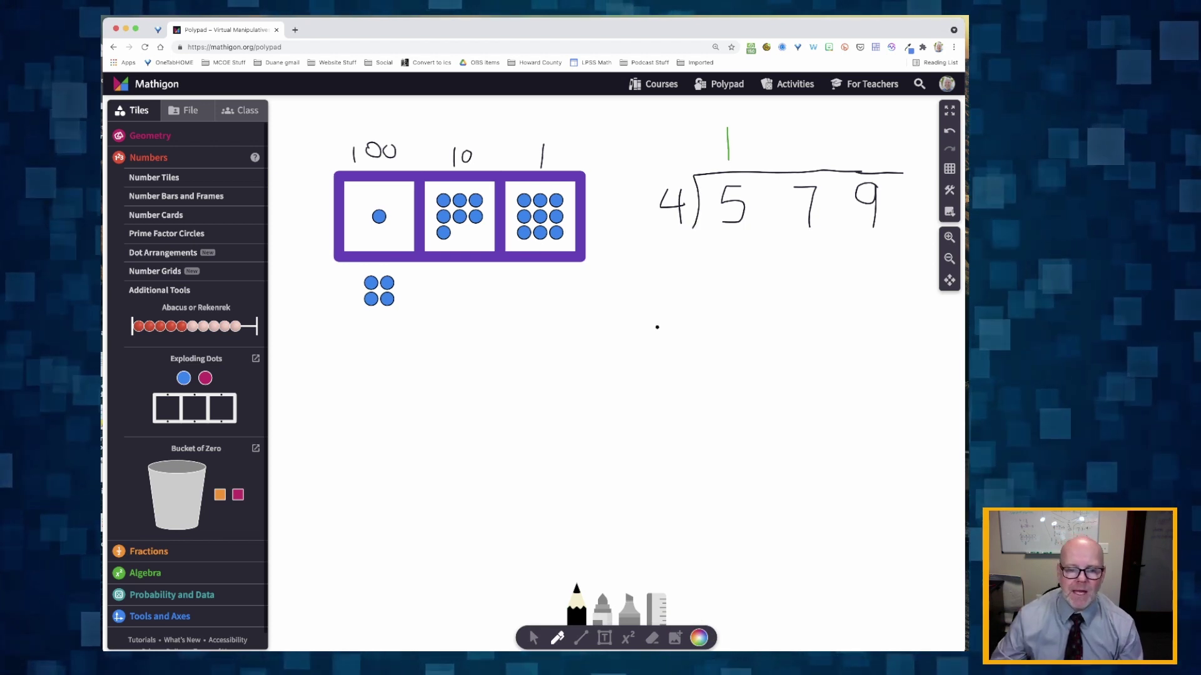
pyautogui.click(534, 637)
# Step: Trade the leftover hundreds dot into the 10 box and move a group of four dots out below that box
pyautogui.scroll(1, 394, 278)
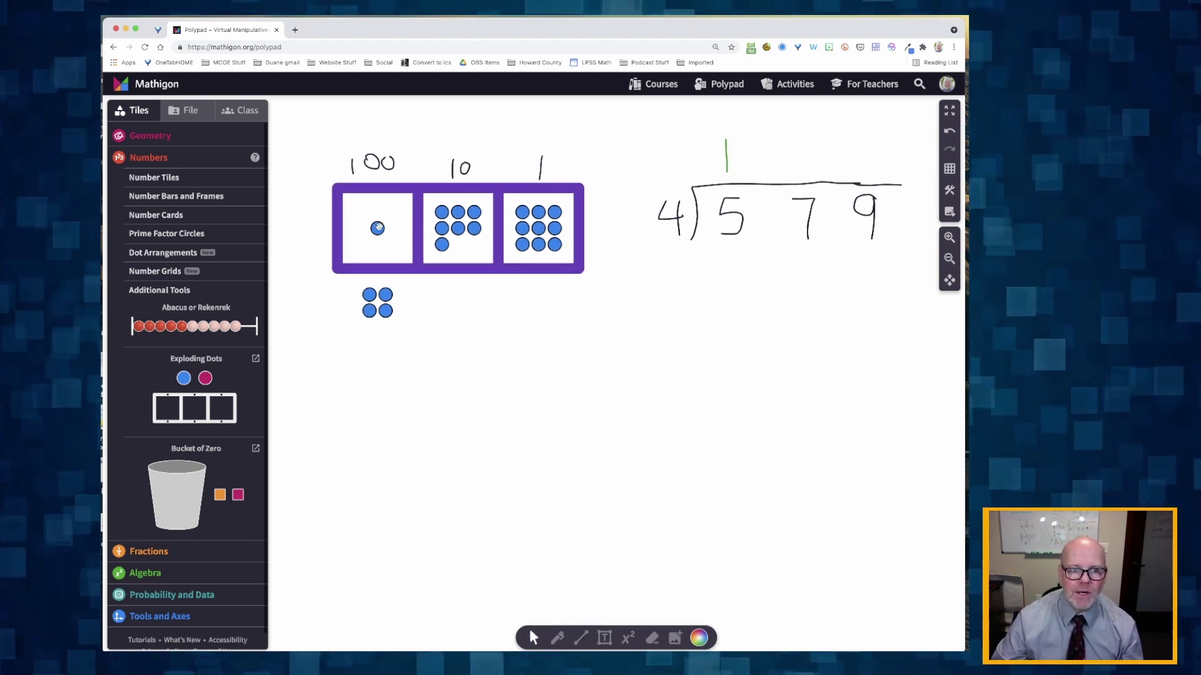
pyautogui.moveTo(378, 227)
pyautogui.mouseDown()
pyautogui.moveTo(388, 206)
pyautogui.moveTo(372, 219)
pyautogui.moveTo(475, 220)
pyautogui.mouseUp()
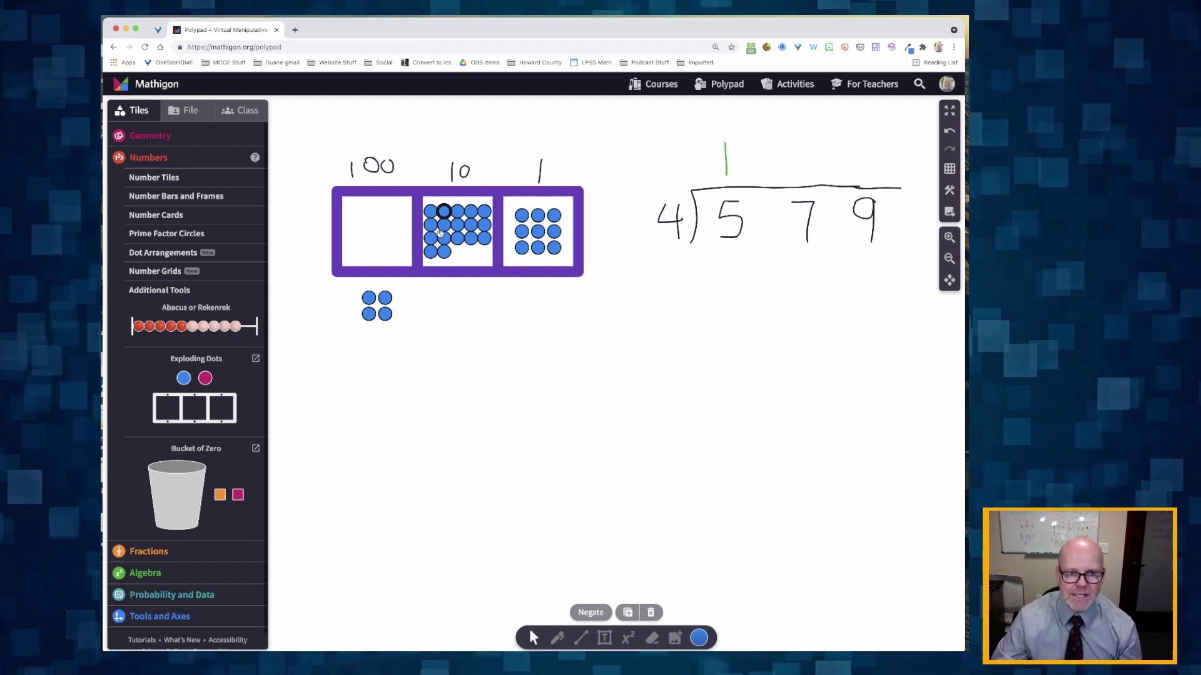
pyautogui.moveTo(459, 254); pyautogui.dragTo(459, 301)
pyautogui.click(462, 260)
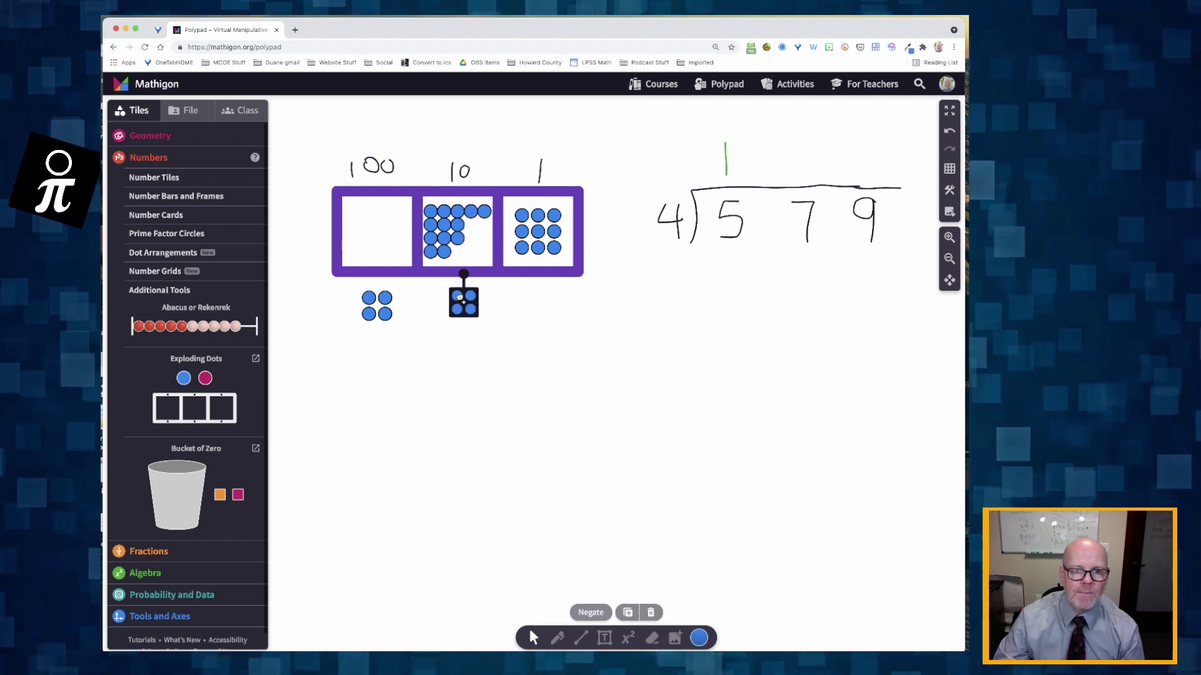
# Step: Move three more groups of four dots out below the 10 box and write a green 4 above the 7
pyautogui.moveTo(462, 253); pyautogui.dragTo(465, 341)
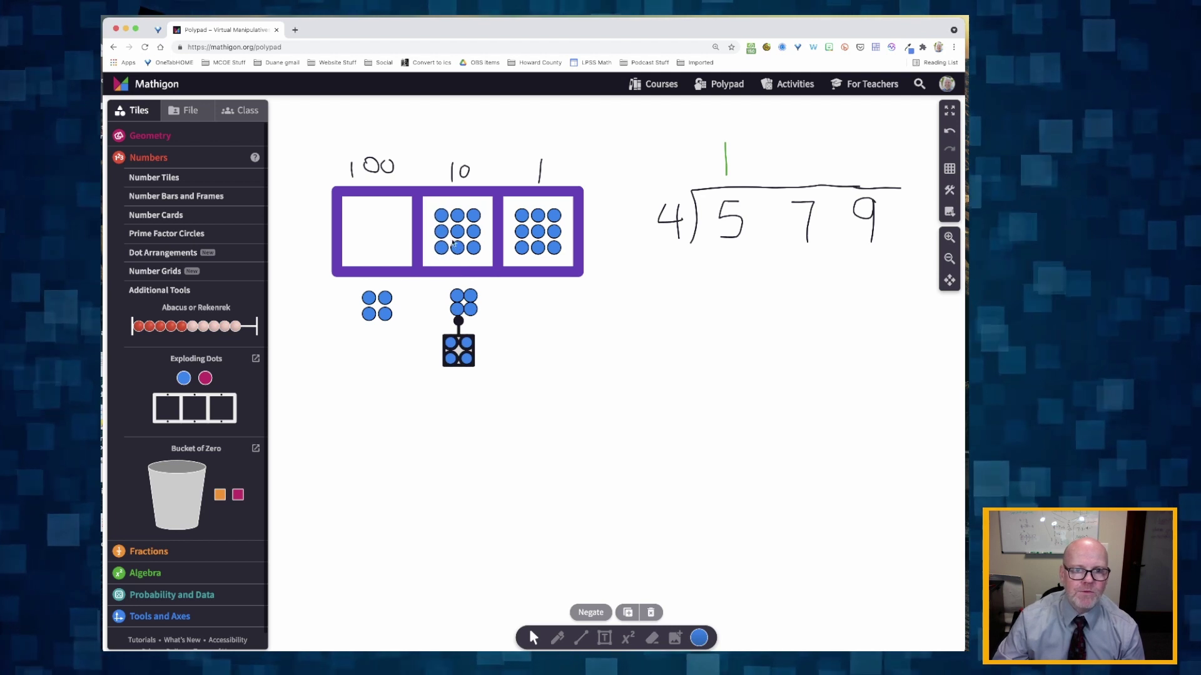
pyautogui.click(464, 252)
pyautogui.moveTo(464, 253); pyautogui.dragTo(469, 396)
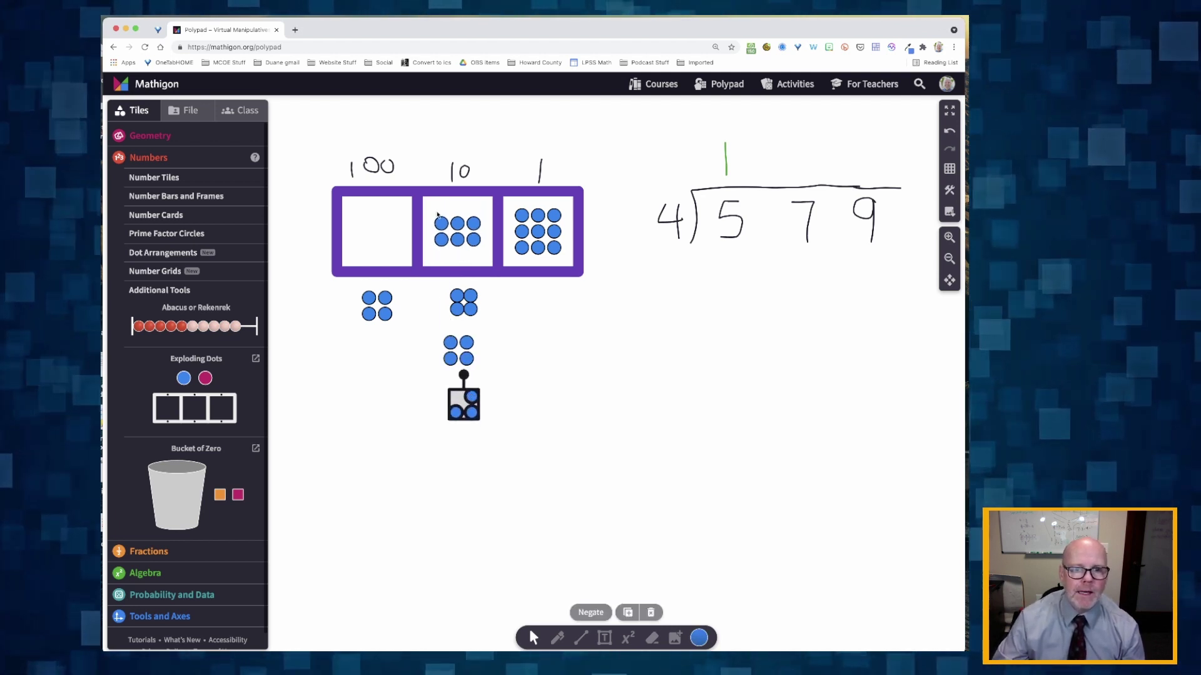
pyautogui.moveTo(429, 210); pyautogui.dragTo(471, 464)
pyautogui.moveTo(461, 234); pyautogui.dragTo(448, 397)
pyautogui.click(434, 417)
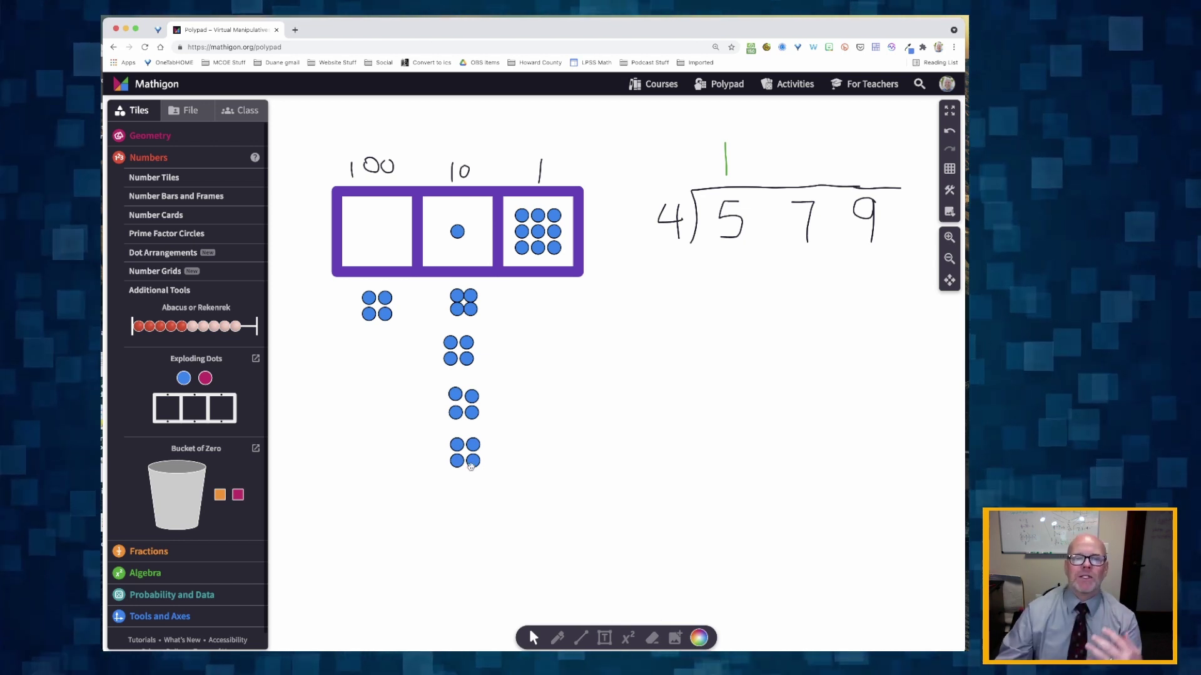
pyautogui.click(556, 638)
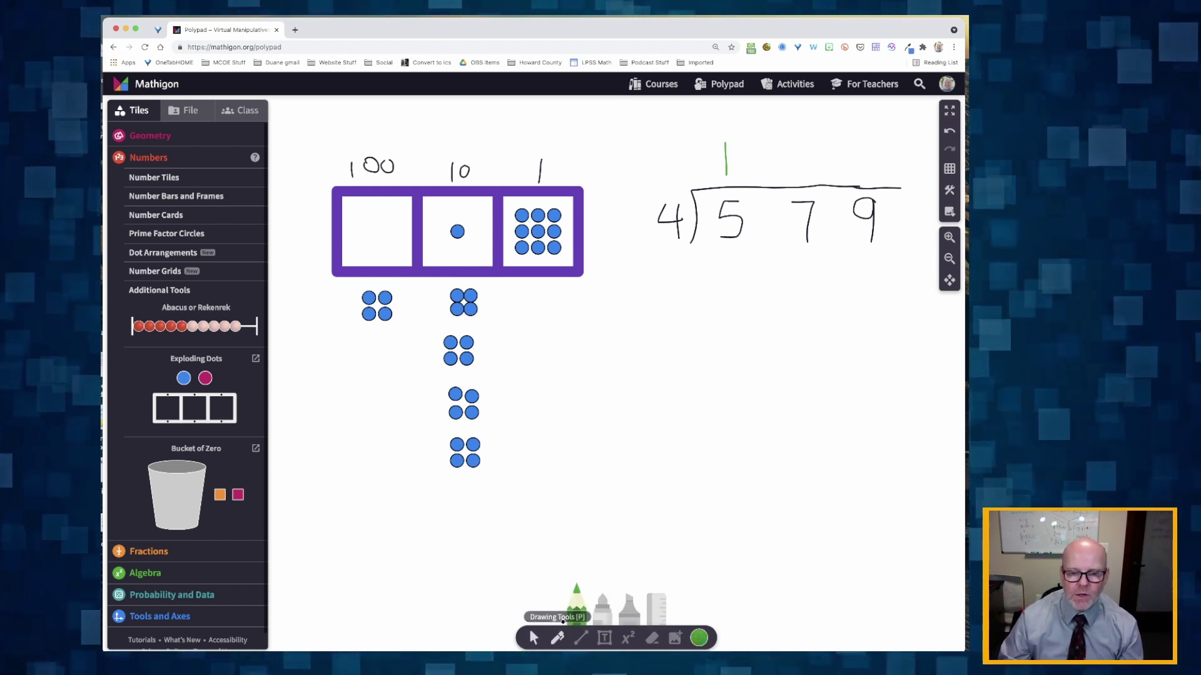
pyautogui.moveTo(788, 139)
pyautogui.mouseDown()
pyautogui.moveTo(813, 164)
pyautogui.moveTo(805, 180)
pyautogui.mouseUp()
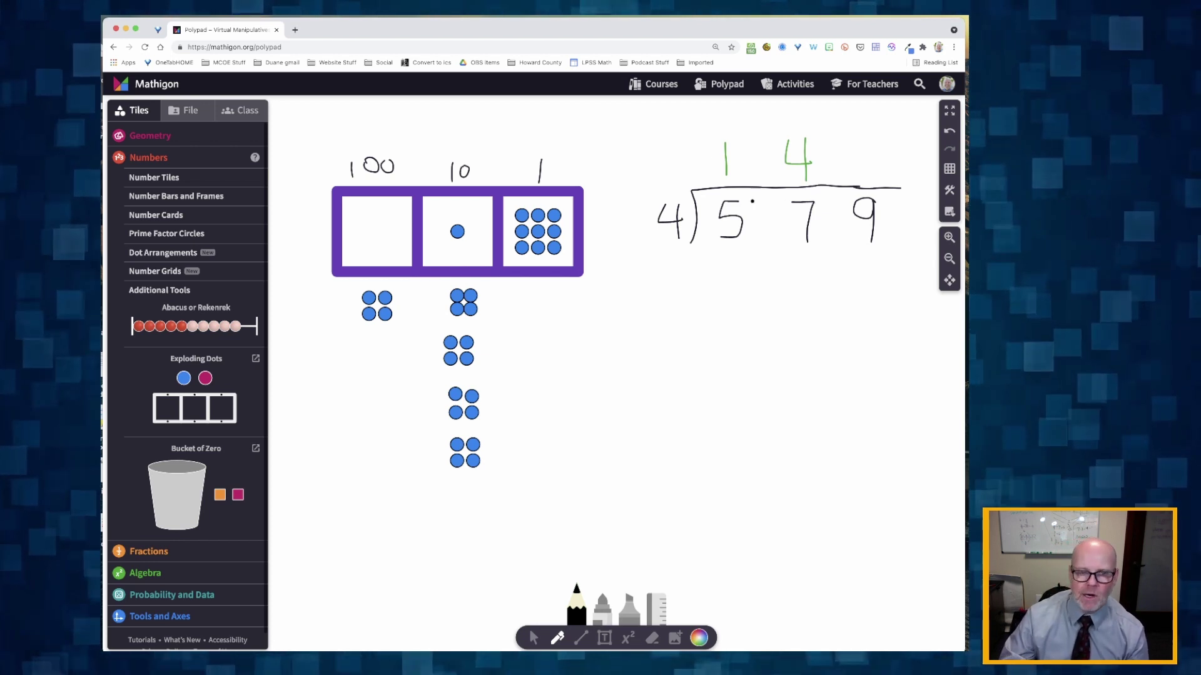
pyautogui.click(531, 638)
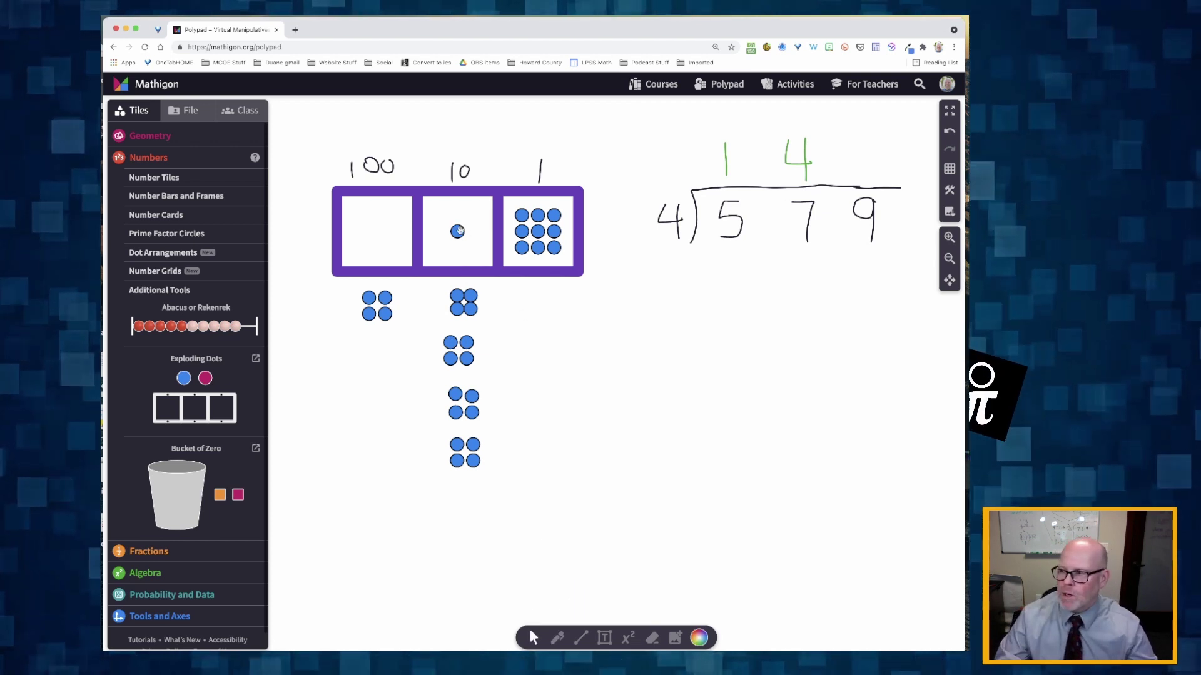
# Step: Trade the leftover tens dot into the 1 box and move four groups of four dots out below that box
pyautogui.moveTo(456, 232); pyautogui.dragTo(552, 308)
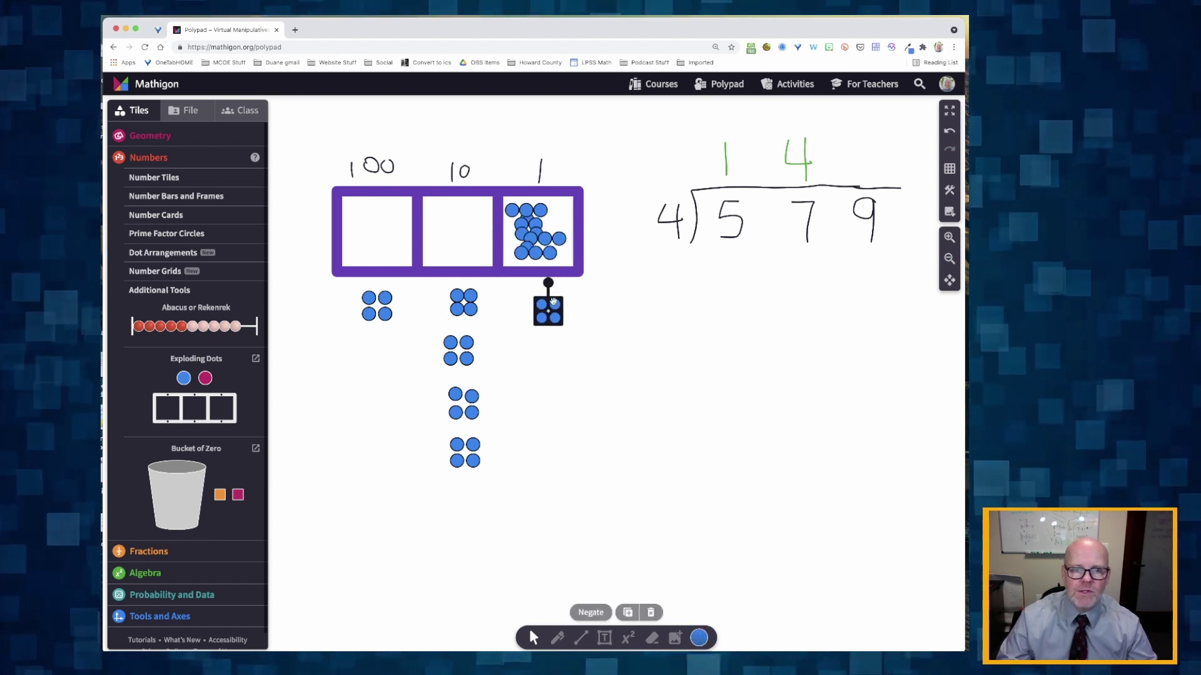
pyautogui.moveTo(510, 204); pyautogui.dragTo(541, 327)
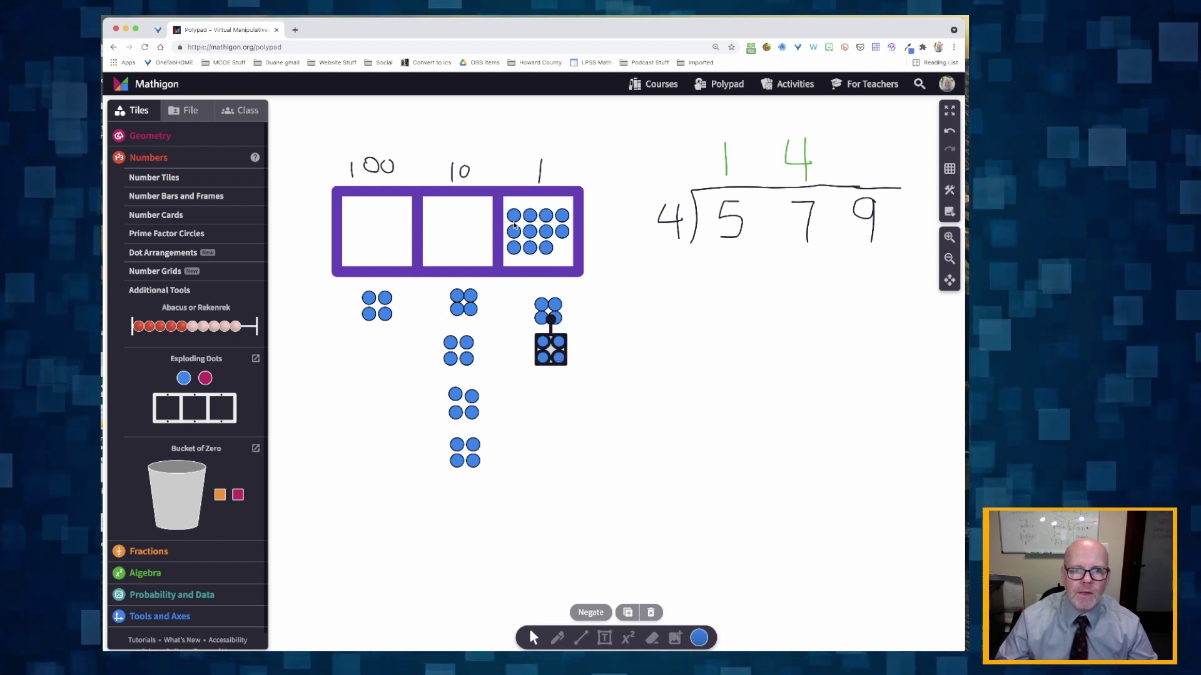
pyautogui.moveTo(508, 206); pyautogui.dragTo(557, 398)
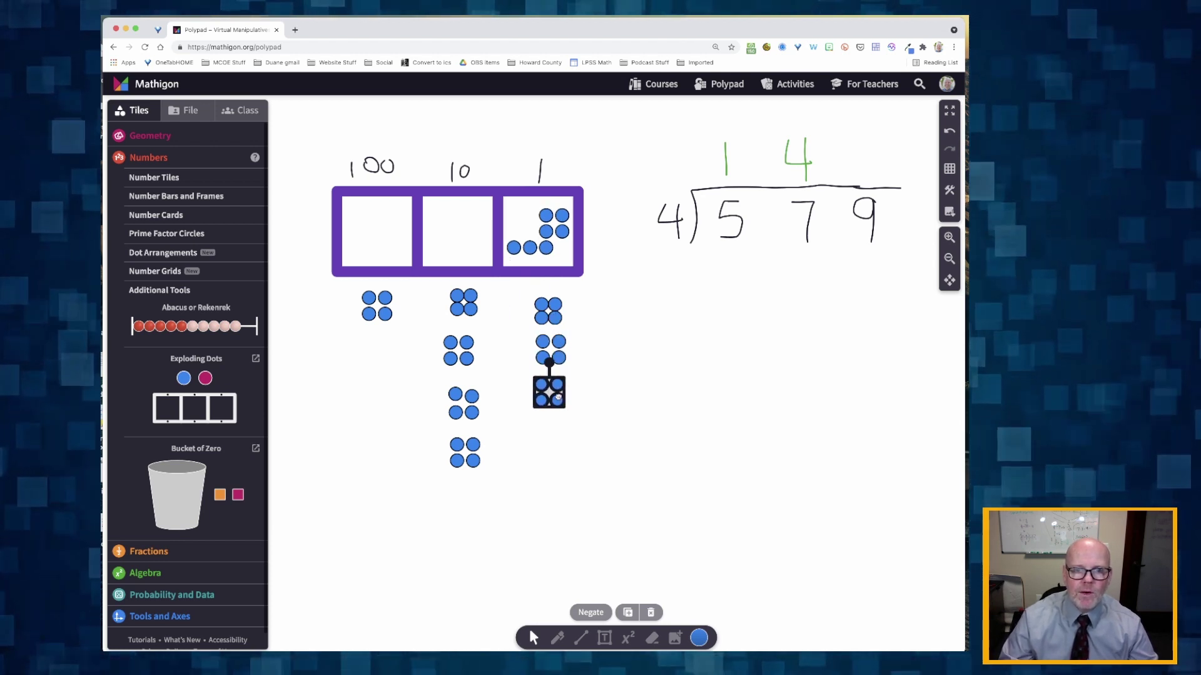
pyautogui.moveTo(514, 211); pyautogui.dragTo(561, 461)
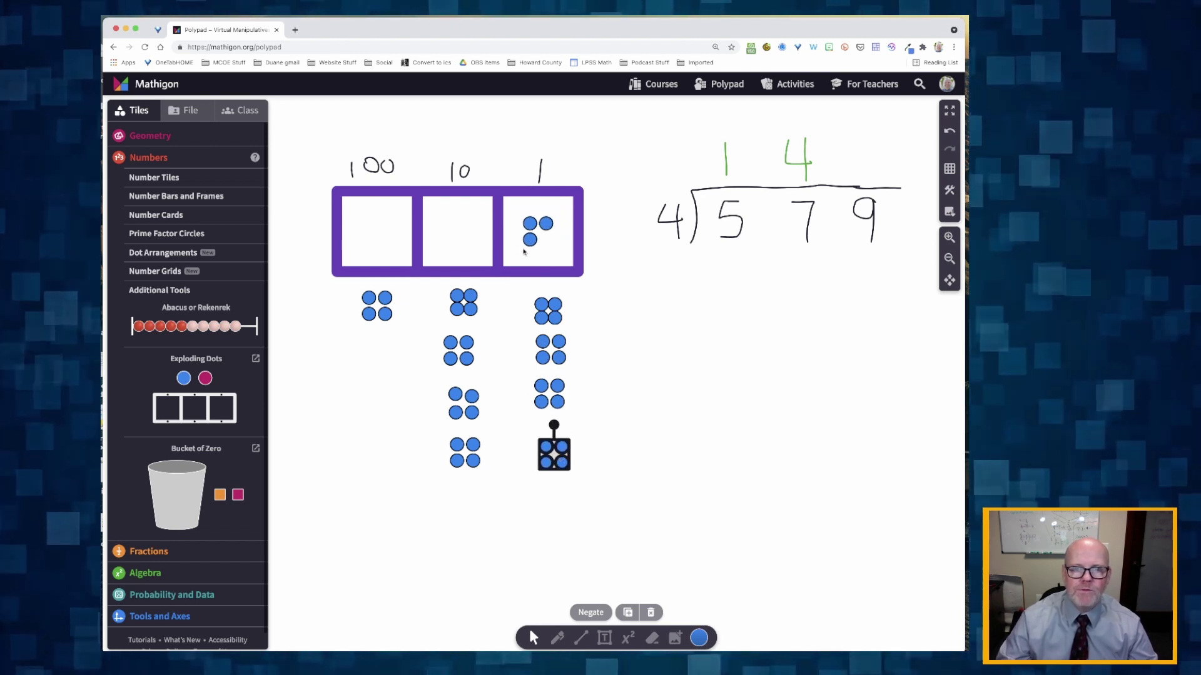
# Step: Write a green 4 above the 9 of the dividend, followed by the remainder R3
pyautogui.click(560, 637)
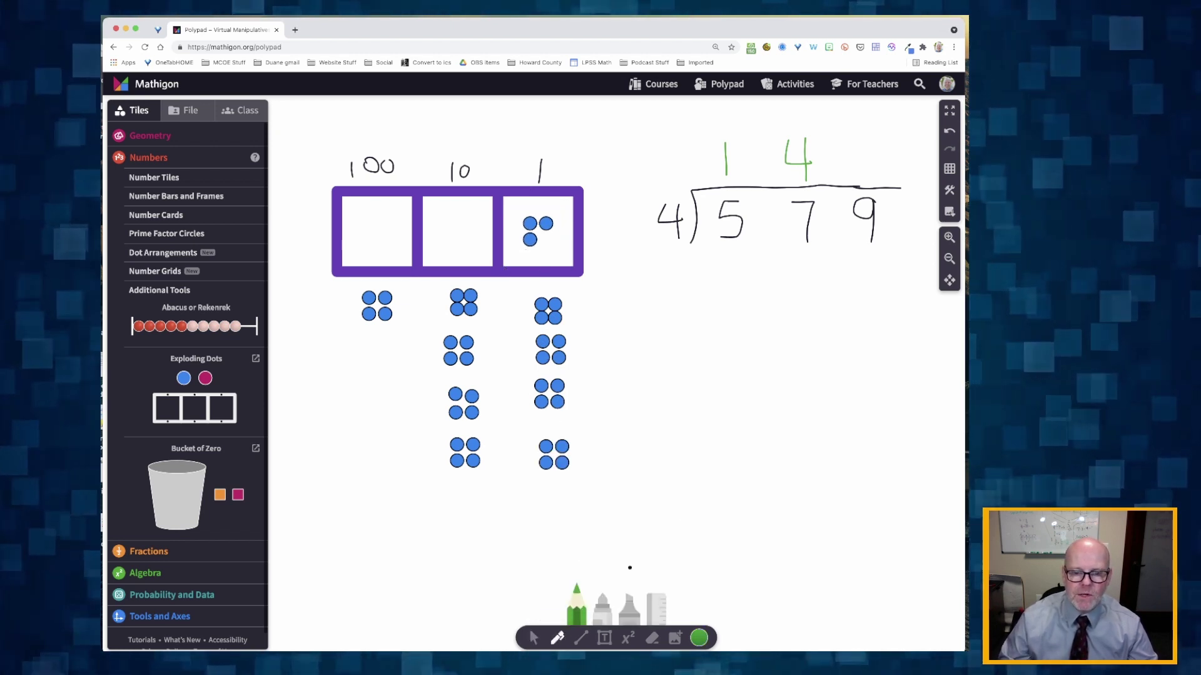
pyautogui.moveTo(852, 138)
pyautogui.mouseDown()
pyautogui.moveTo(845, 175)
pyautogui.moveTo(872, 178)
pyautogui.mouseUp()
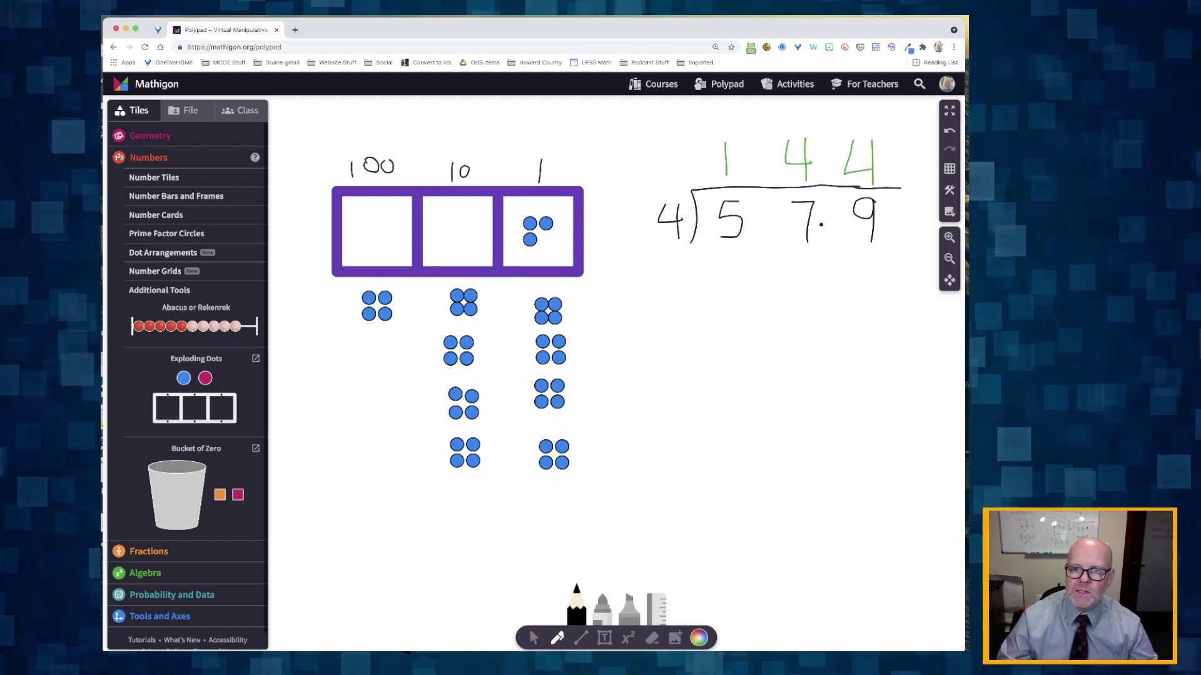
pyautogui.moveTo(889, 132); pyautogui.dragTo(890, 141)
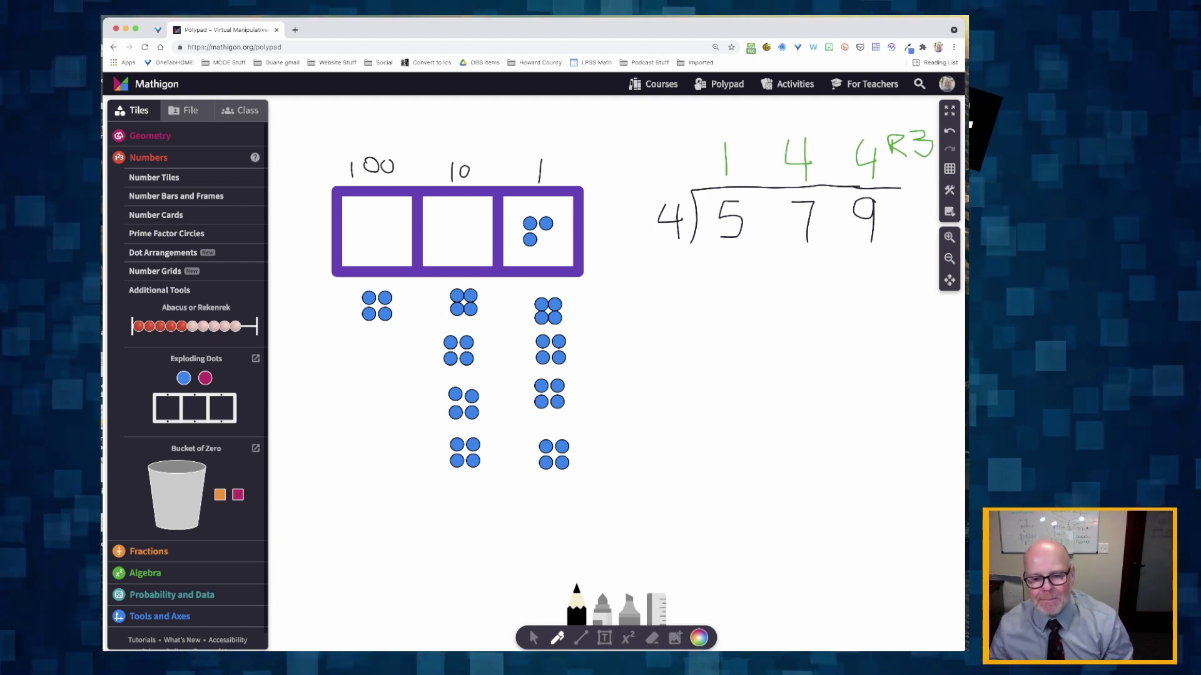
# Step: Erase the green quotient and remainder and clear the grouped dots from the canvas
pyautogui.click(651, 641)
pyautogui.moveTo(707, 152)
pyautogui.mouseDown()
pyautogui.moveTo(870, 157)
pyautogui.moveTo(914, 140)
pyautogui.mouseUp()
pyautogui.moveTo(363, 298)
pyautogui.mouseDown()
pyautogui.moveTo(487, 317)
pyautogui.moveTo(458, 443)
pyautogui.moveTo(548, 459)
pyautogui.moveTo(533, 229)
pyautogui.moveTo(530, 240)
pyautogui.mouseUp()
# Step: Refill the machine with five dots in the 100 box, seven in the 10 box and nine in the 1 box
pyautogui.moveTo(183, 378)
pyautogui.mouseDown()
pyautogui.moveTo(335, 226)
pyautogui.moveTo(533, 232)
pyautogui.mouseUp()
pyautogui.press('super+d')
pyautogui.press('super+d')
pyautogui.press('super+d')
pyautogui.press('super+d')
pyautogui.press('super+d')
pyautogui.press('super+d')
pyautogui.press('super+d')
pyautogui.press('super+d')
pyautogui.press('super+d')
pyautogui.press('super+d')
pyautogui.press('super+d')
pyautogui.press('super+d')
pyautogui.press('super+d')
pyautogui.press('super+d')
pyautogui.press('super+d')
pyautogui.press('super+d')
pyautogui.press('super+d')
pyautogui.press('super+d')
pyautogui.press('super+d')
pyautogui.scroll(-1, 533, 231)
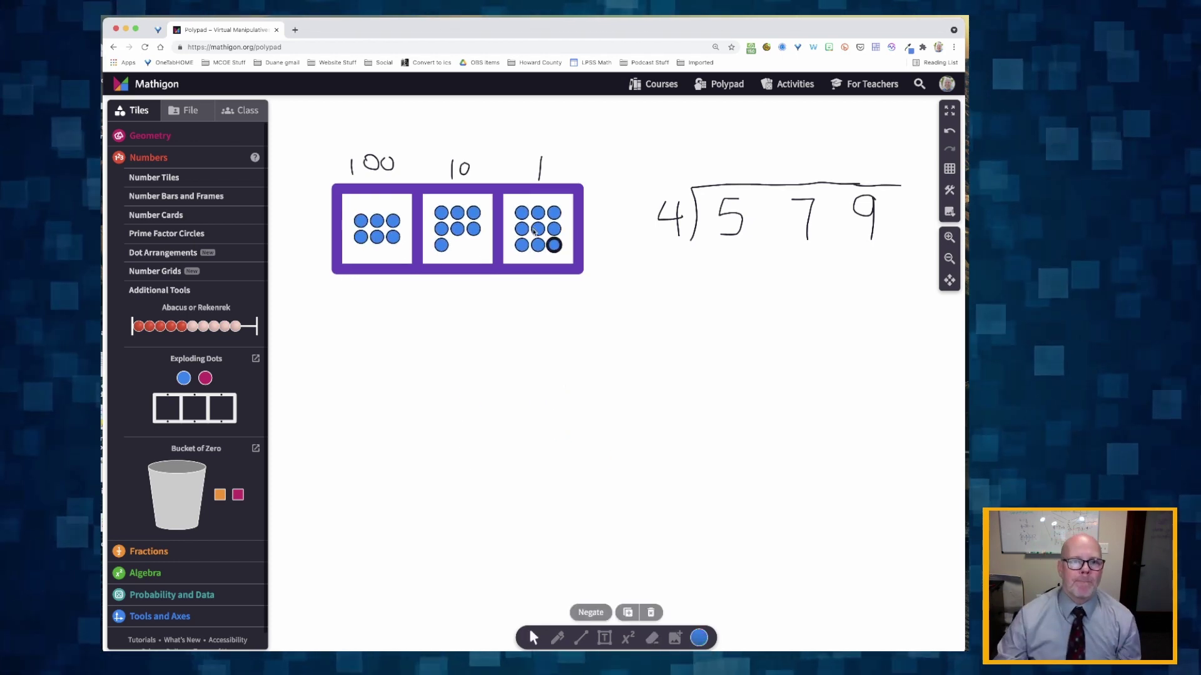
pyautogui.click(391, 233)
pyautogui.press('Delete')
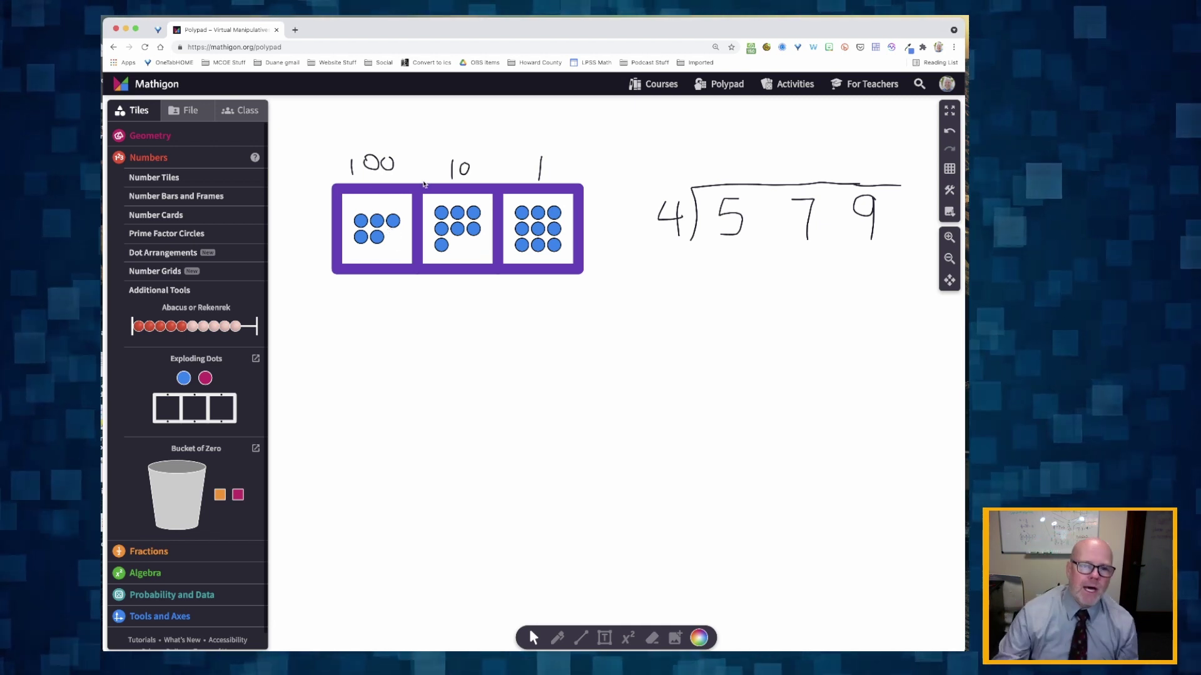
# Step: Move four dots out below the 100 box and record the hundreds division in green: 1 above the 5, minus 4 below, leaving 1
pyautogui.moveTo(357, 220); pyautogui.dragTo(388, 308)
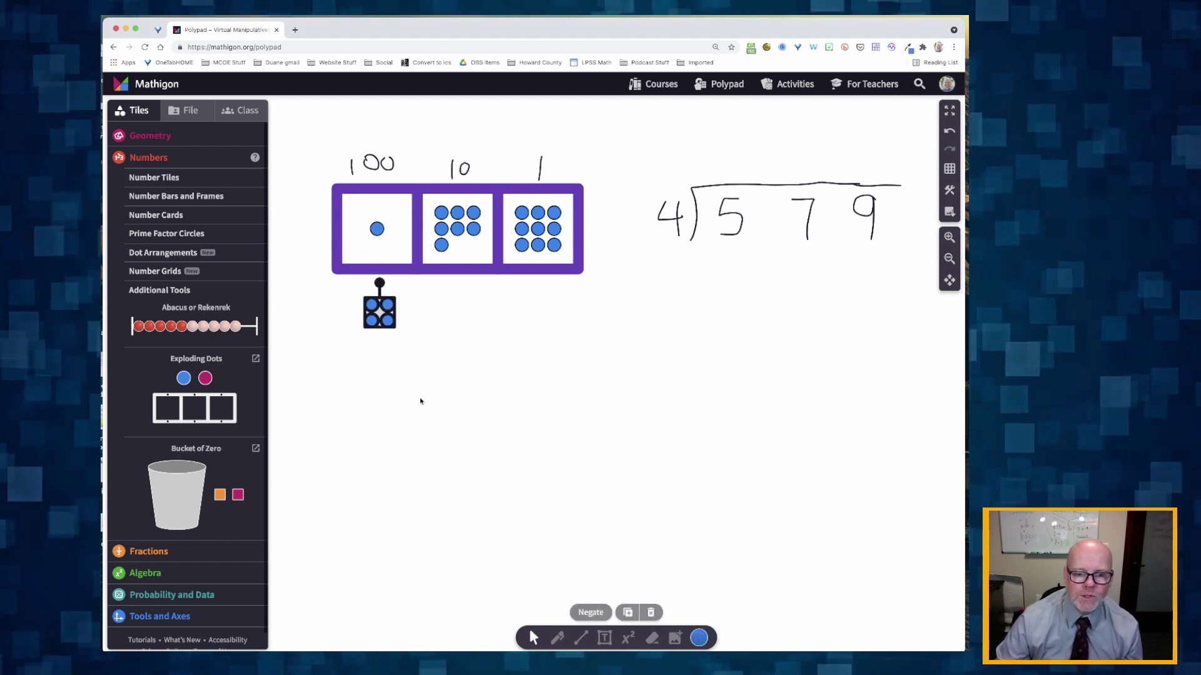
pyautogui.click(557, 638)
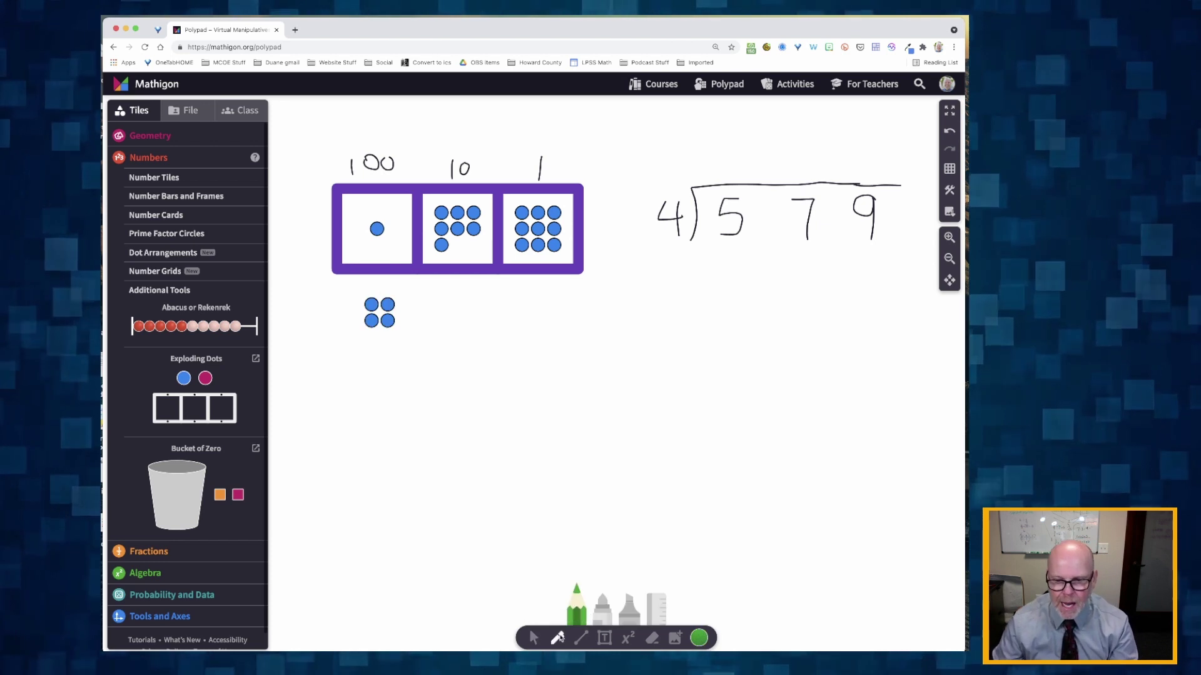
pyautogui.click(768, 212)
pyautogui.moveTo(731, 136); pyautogui.dragTo(732, 178)
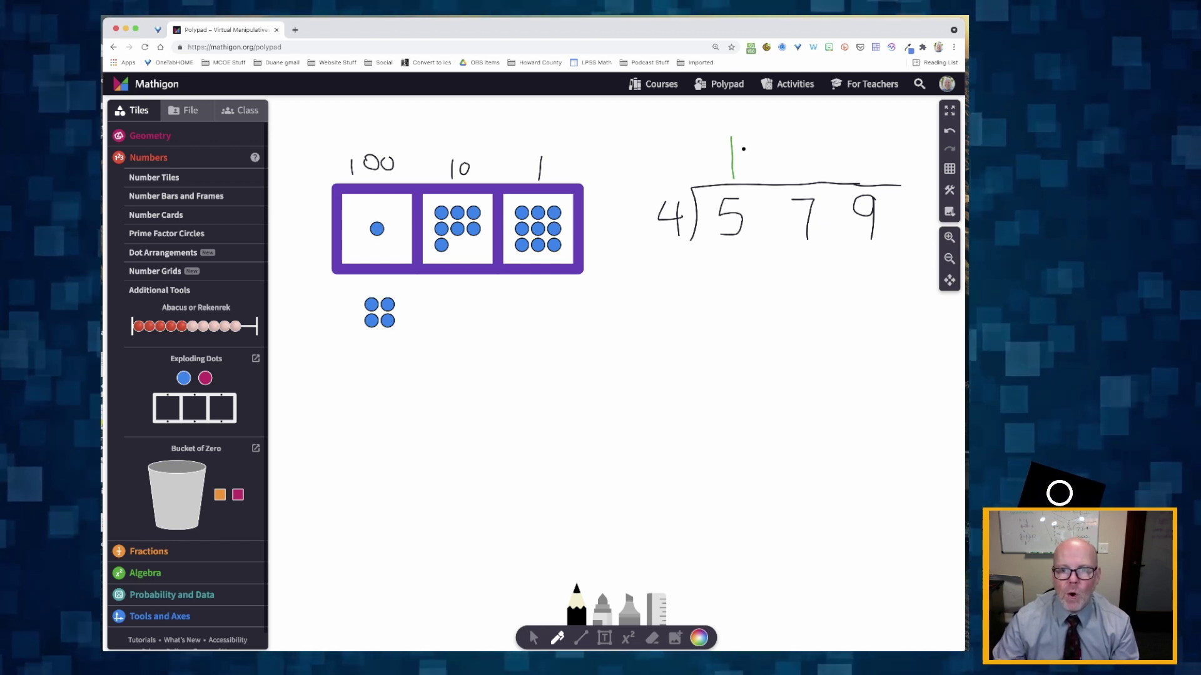
pyautogui.moveTo(702, 257)
pyautogui.mouseDown()
pyautogui.moveTo(746, 252)
pyautogui.moveTo(729, 320)
pyautogui.mouseUp()
pyautogui.scroll(-1, 404, 353)
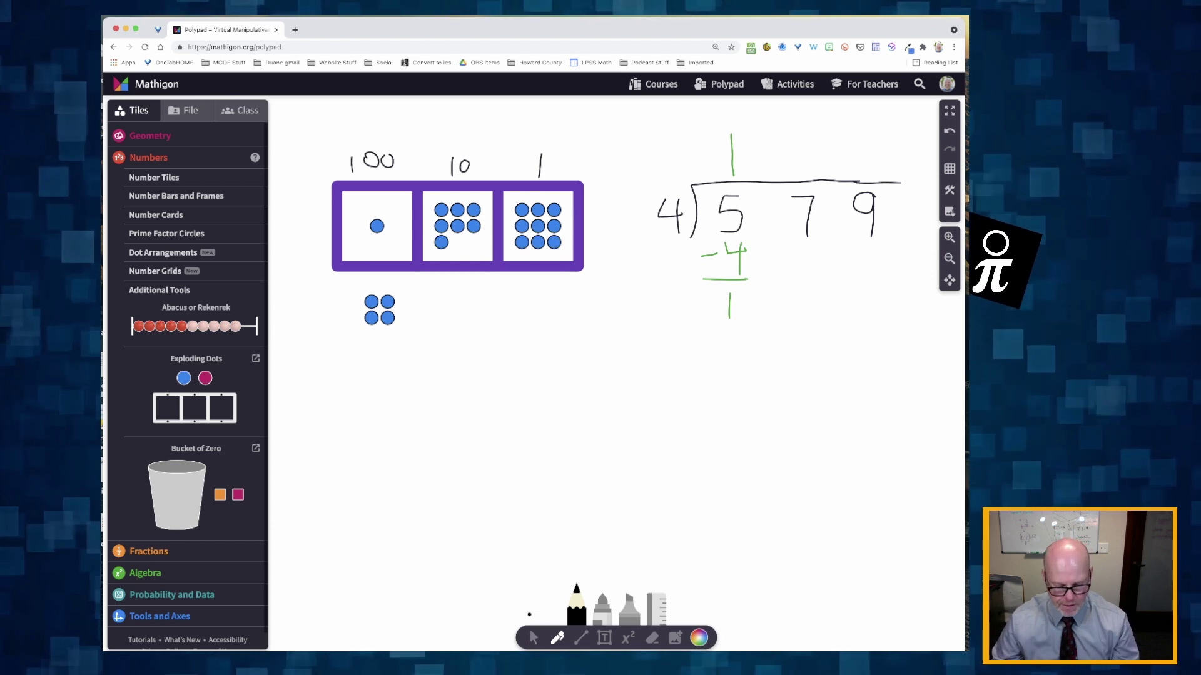
pyautogui.click(533, 638)
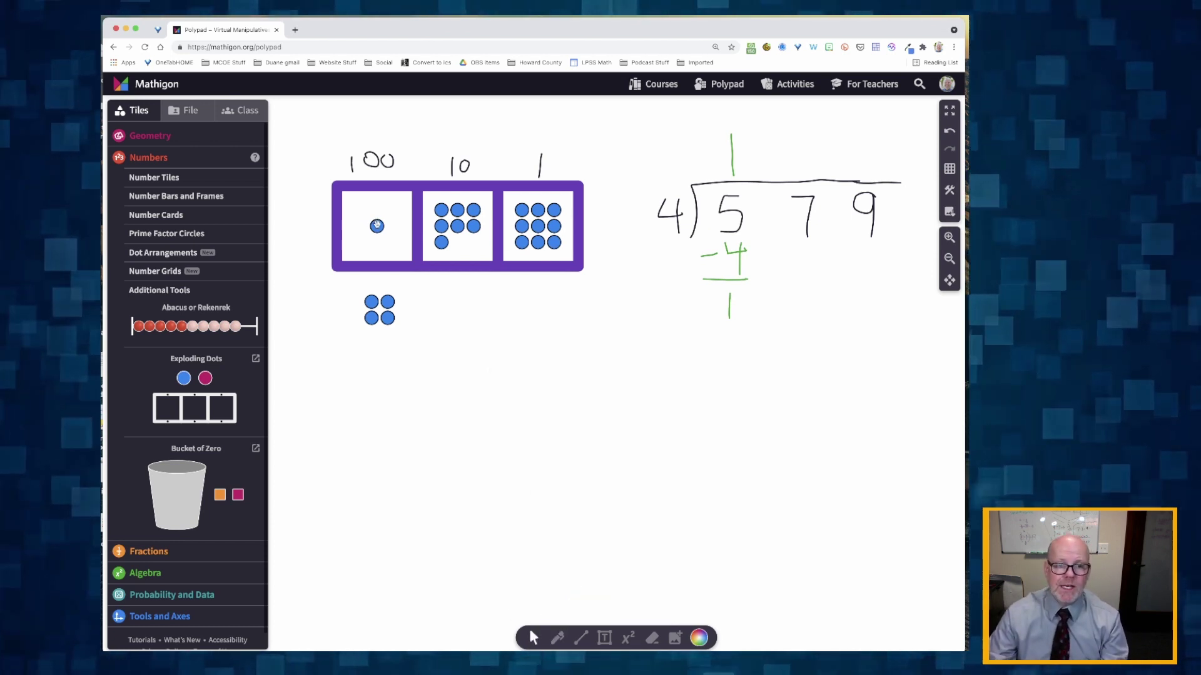
# Step: Trade the leftover hundreds dot into the 10 box and draw a green arrow from the remainder 1 to a new 1 before the 7
pyautogui.scroll(-1, 378, 224)
pyautogui.moveTo(377, 225); pyautogui.dragTo(463, 234)
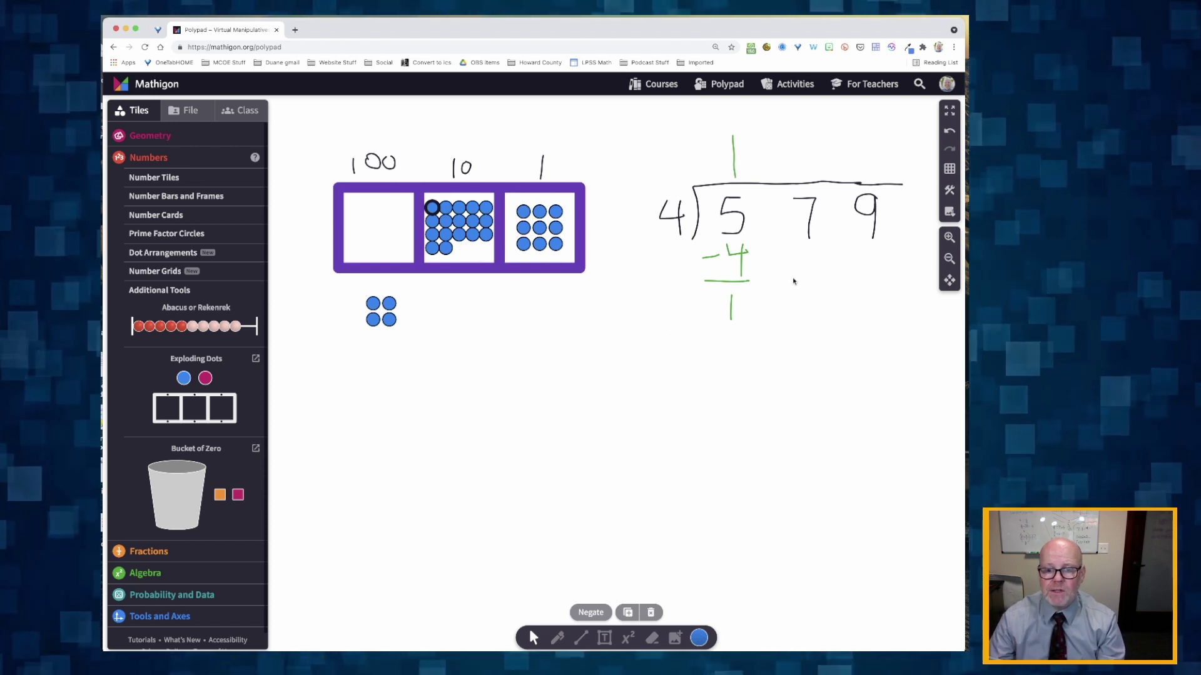
pyautogui.click(557, 638)
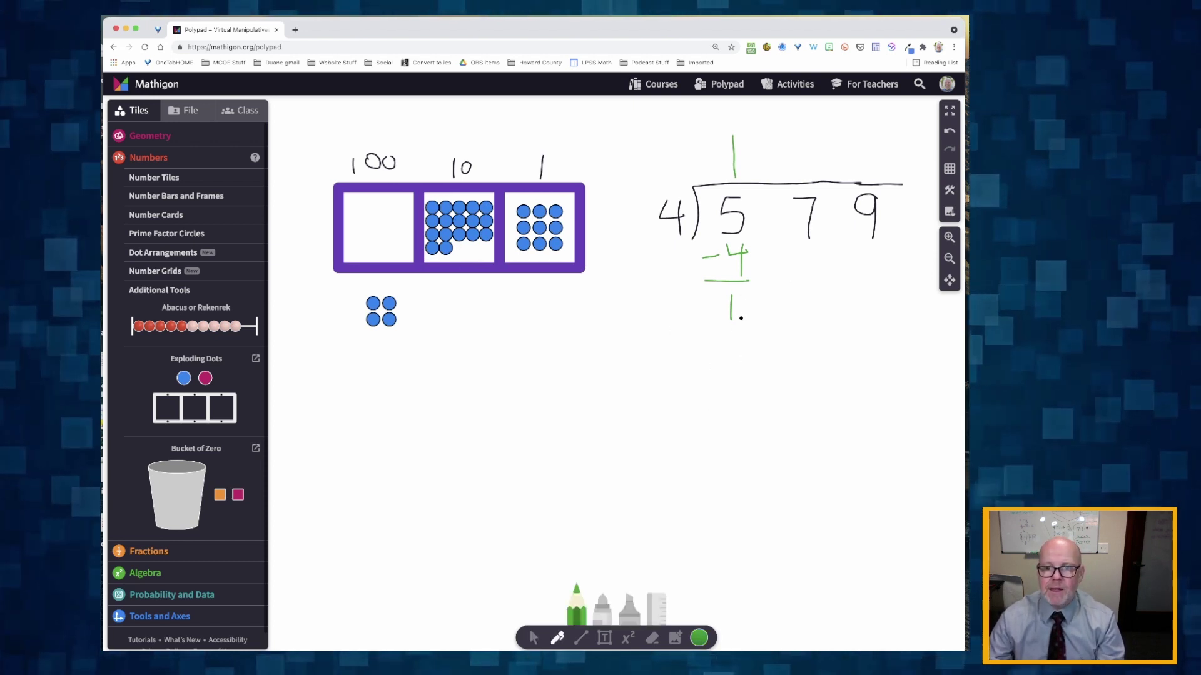
pyautogui.moveTo(738, 309); pyautogui.dragTo(758, 305)
pyautogui.moveTo(757, 259); pyautogui.dragTo(764, 223)
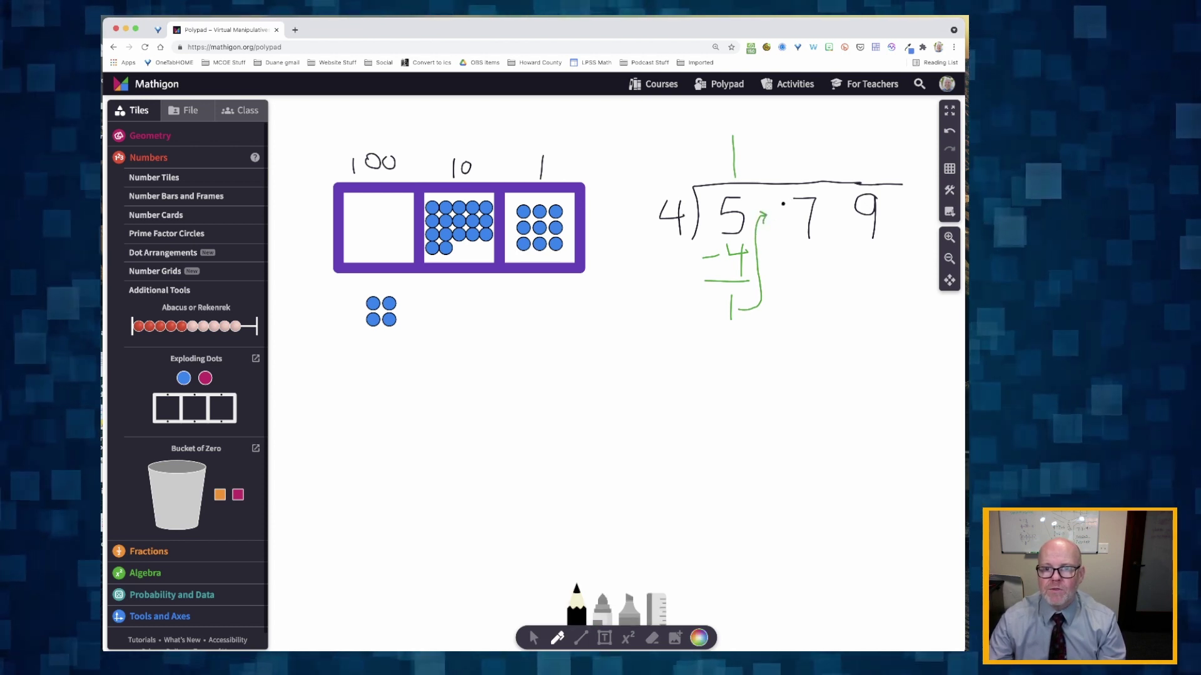
pyautogui.moveTo(787, 198); pyautogui.dragTo(789, 221)
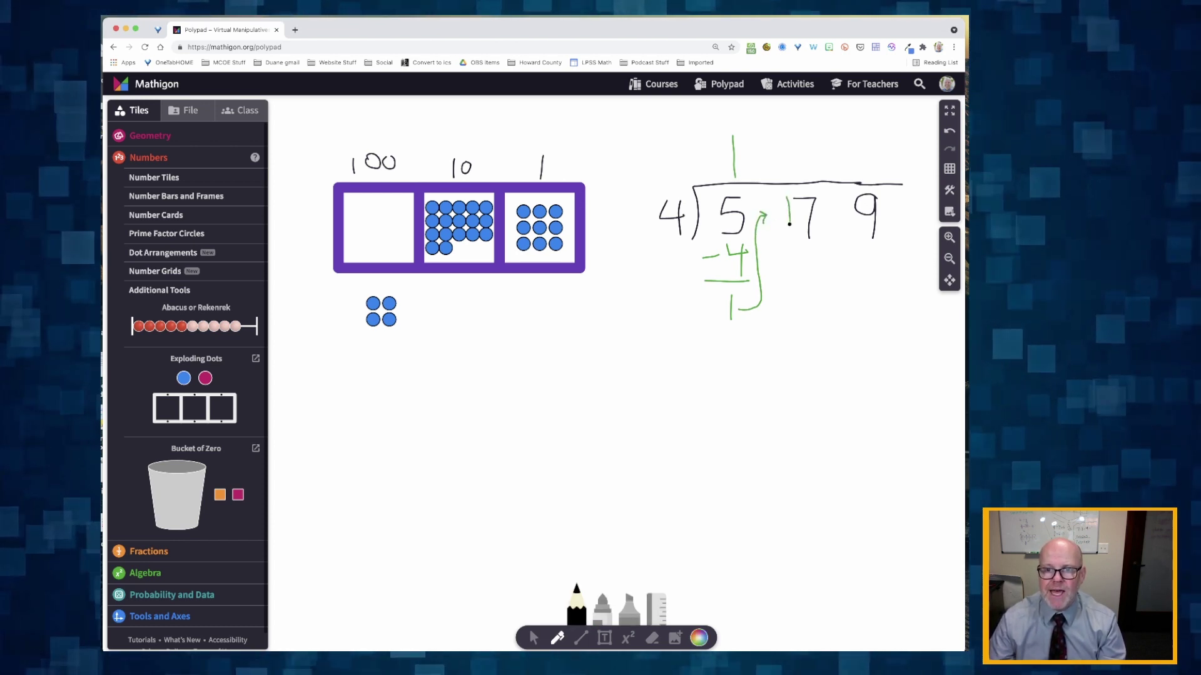
pyautogui.click(830, 224)
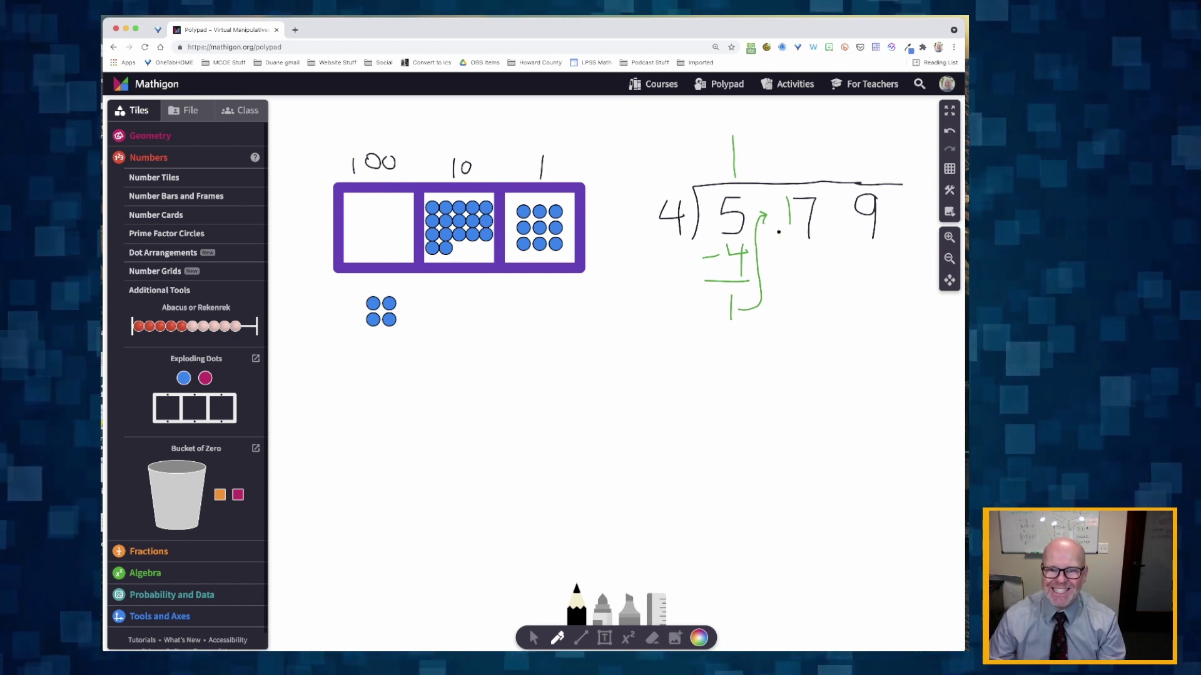
pyautogui.press('Escape')
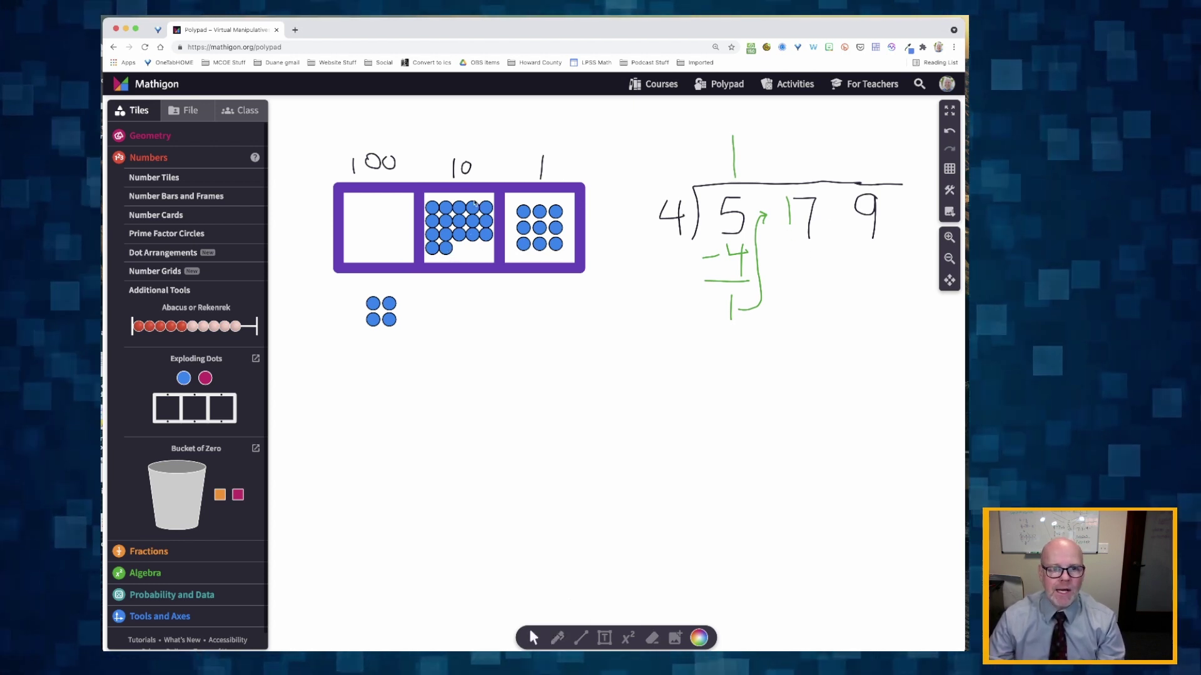
# Step: Move four groups of four dots out of the 10 box and stack them below it
pyautogui.moveTo(470, 198); pyautogui.dragTo(470, 297)
pyautogui.moveTo(465, 255); pyautogui.dragTo(474, 350)
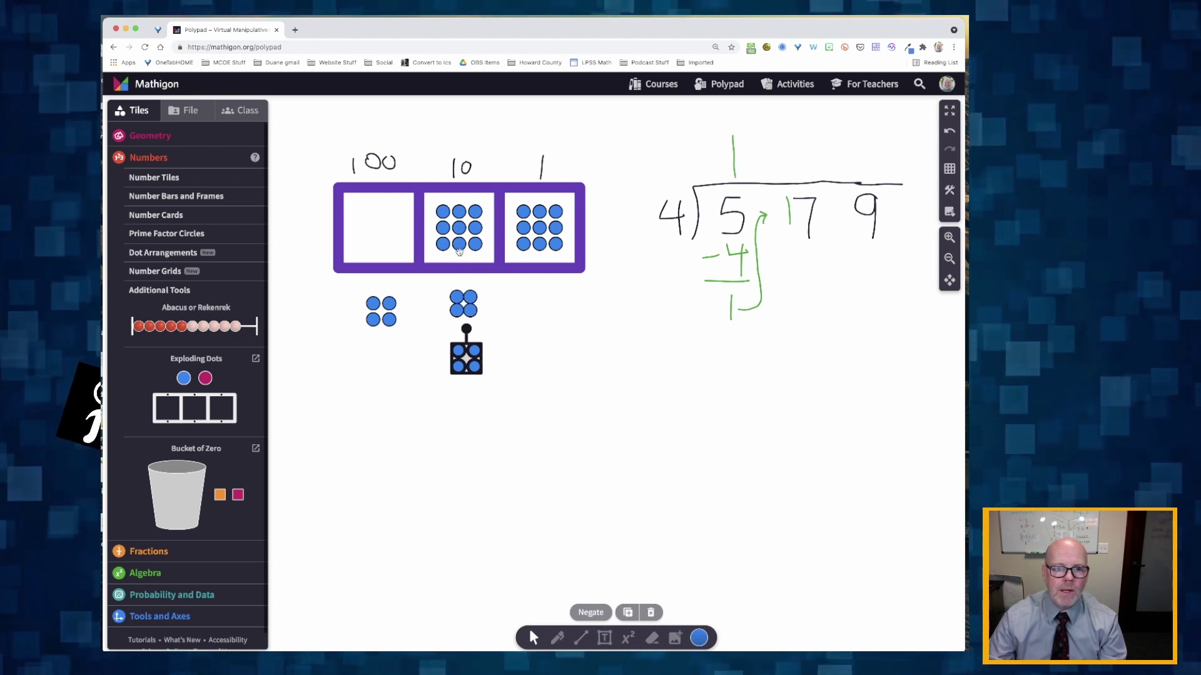
pyautogui.moveTo(460, 256); pyautogui.dragTo(470, 409)
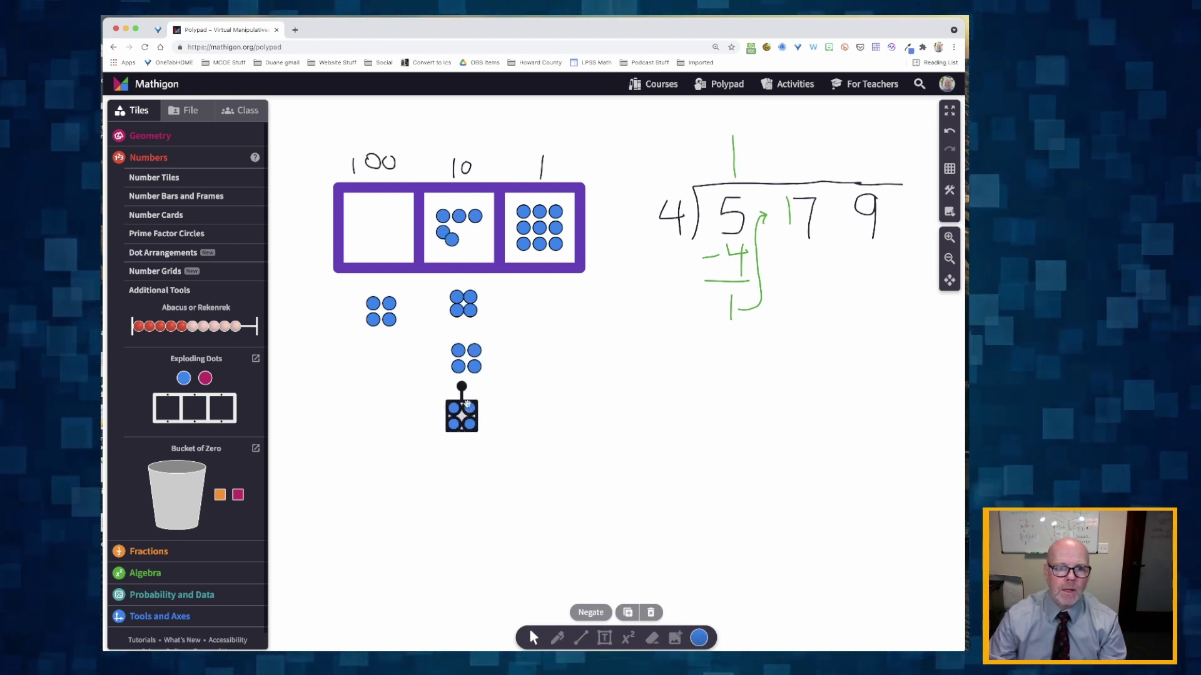
pyautogui.moveTo(435, 211); pyautogui.dragTo(471, 463)
# Step: Write a green 4 above the 7 and subtract 16 beneath the 17, leaving 1
pyautogui.press('p')
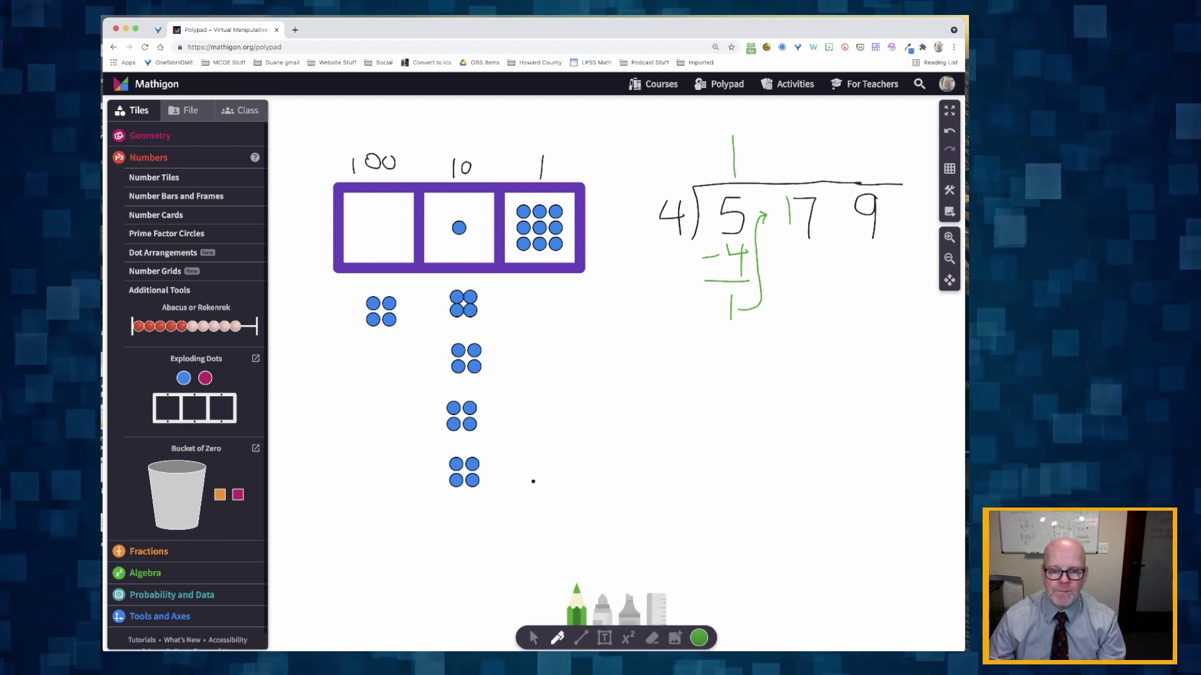
pyautogui.moveTo(789, 138); pyautogui.dragTo(809, 156)
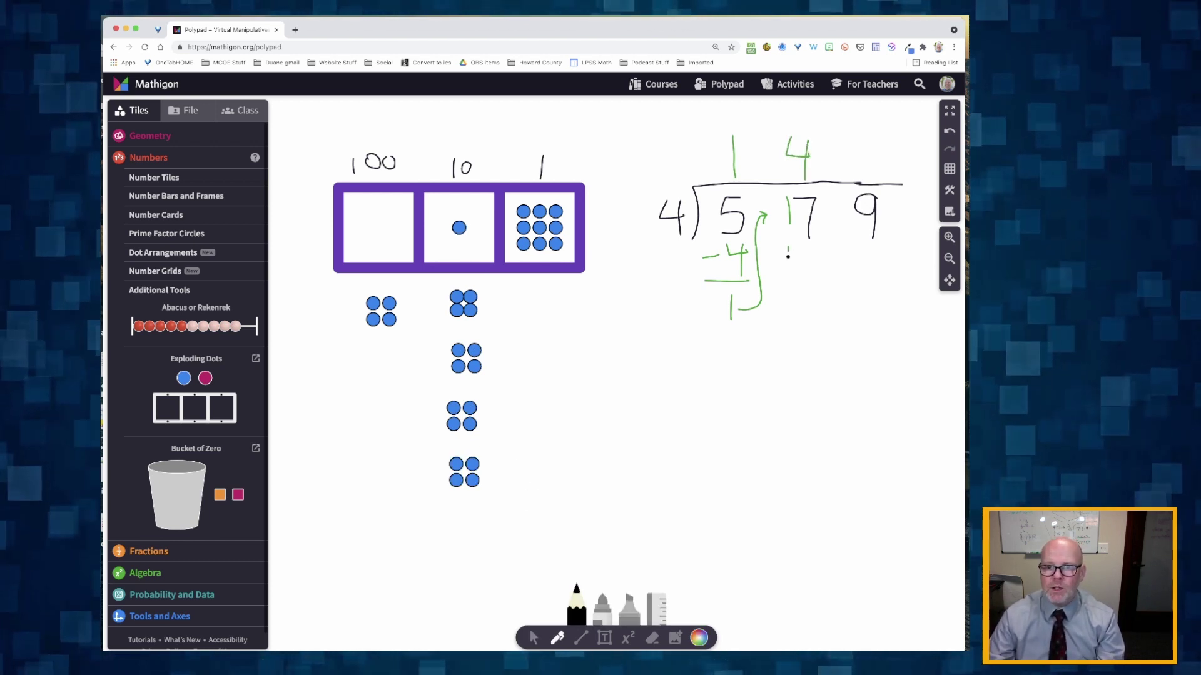
pyautogui.moveTo(788, 250)
pyautogui.mouseDown()
pyautogui.moveTo(790, 272)
pyautogui.moveTo(803, 266)
pyautogui.moveTo(782, 248)
pyautogui.mouseUp()
pyautogui.moveTo(807, 299); pyautogui.dragTo(804, 318)
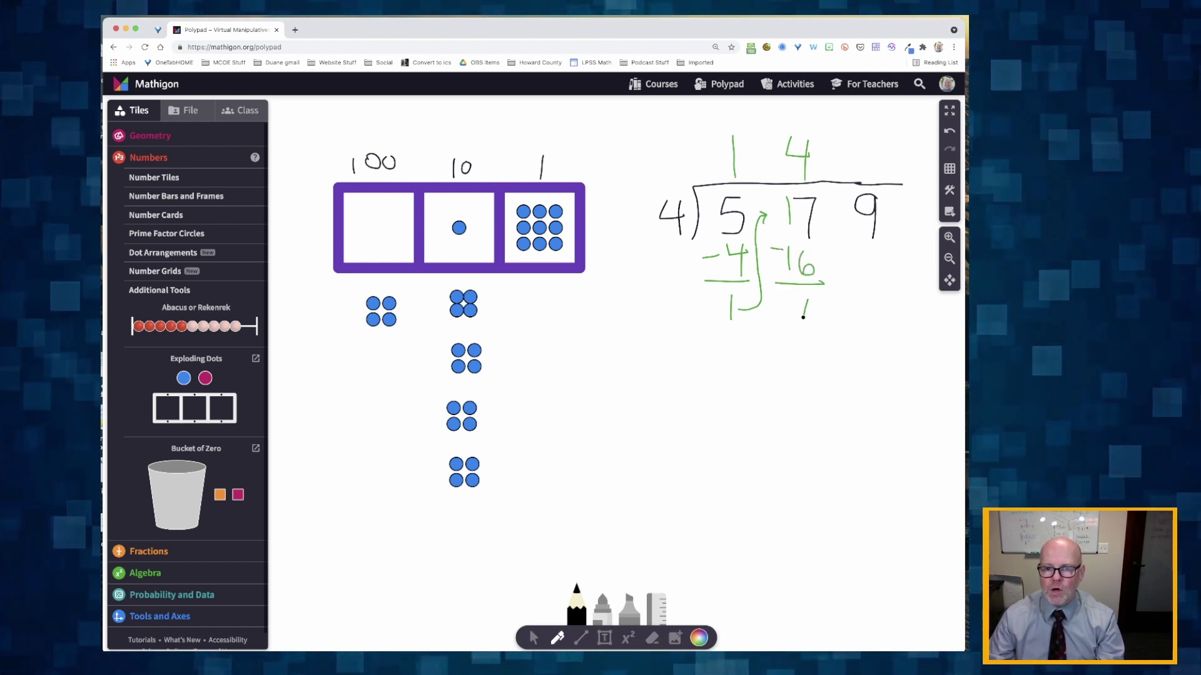
pyautogui.press('Escape')
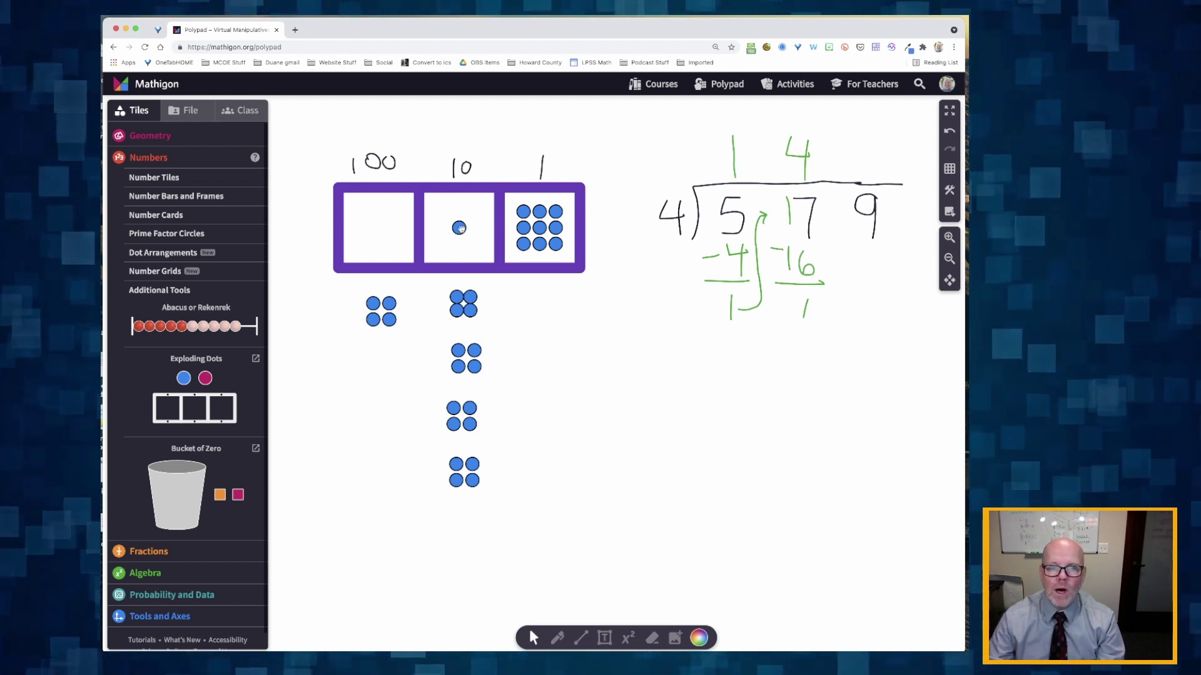
# Step: Trade the leftover tens dot into the 1 box and draw a green arrow from the remainder 1 to a new 1 before the 9
pyautogui.moveTo(460, 228); pyautogui.dragTo(537, 228)
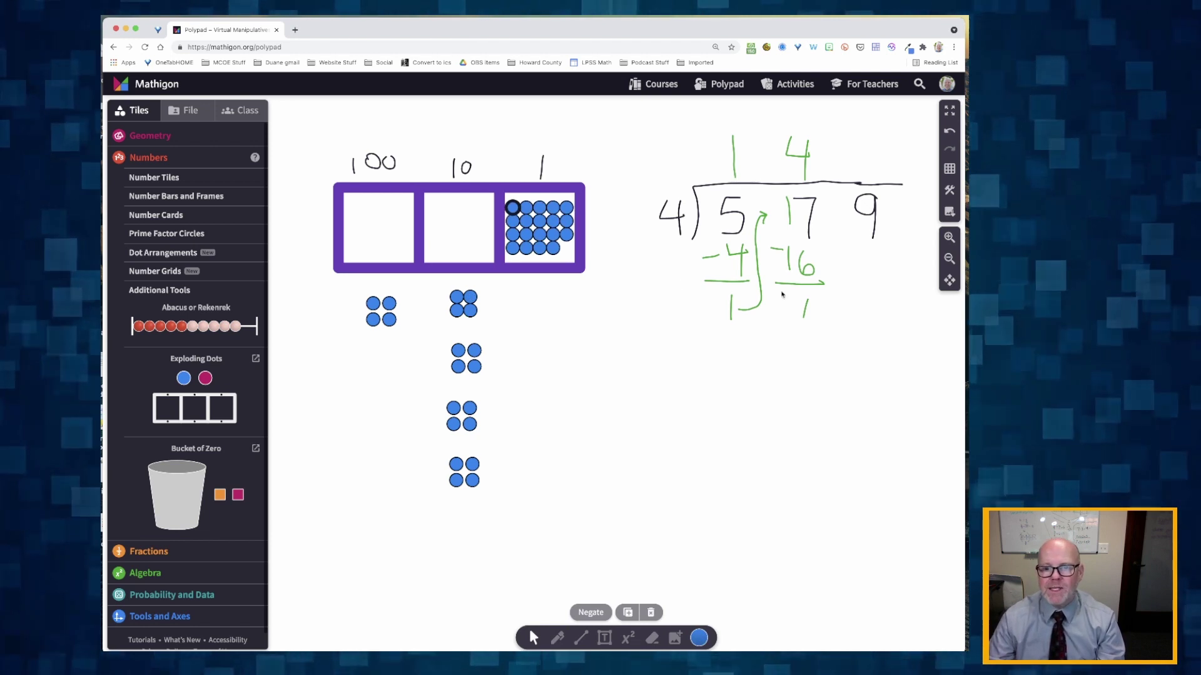
pyautogui.press('p')
pyautogui.click(557, 638)
pyautogui.moveTo(813, 308)
pyautogui.mouseDown()
pyautogui.moveTo(849, 266)
pyautogui.moveTo(836, 226)
pyautogui.moveTo(852, 235)
pyautogui.mouseUp()
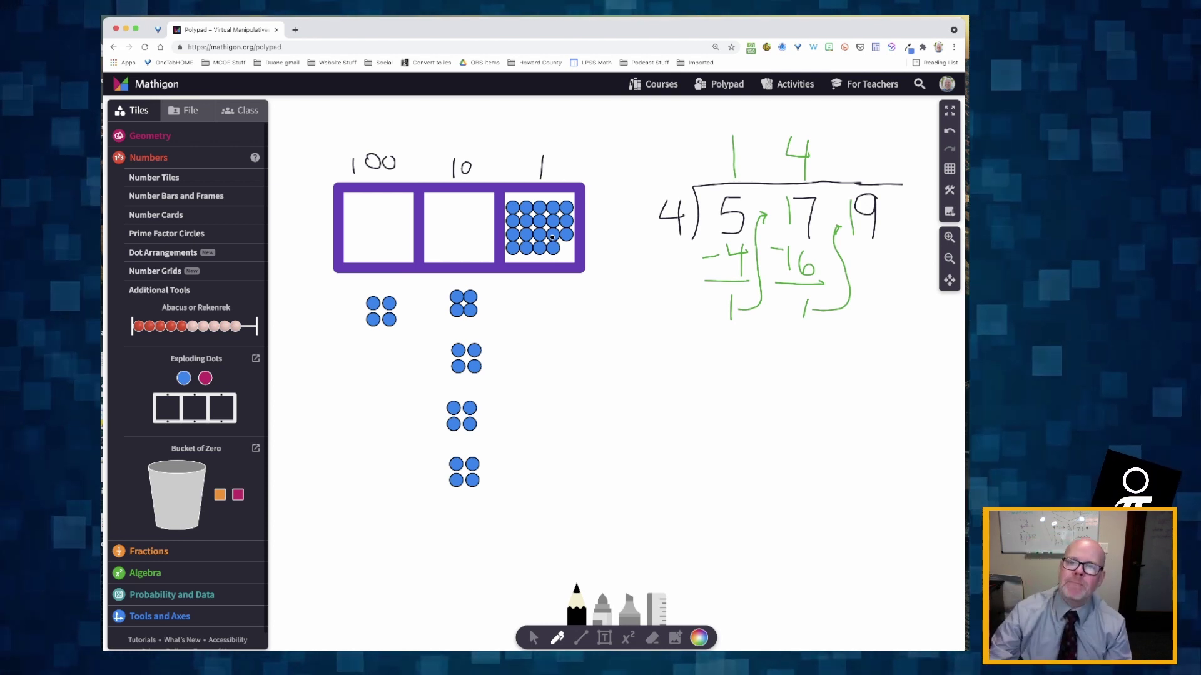
pyautogui.click(534, 637)
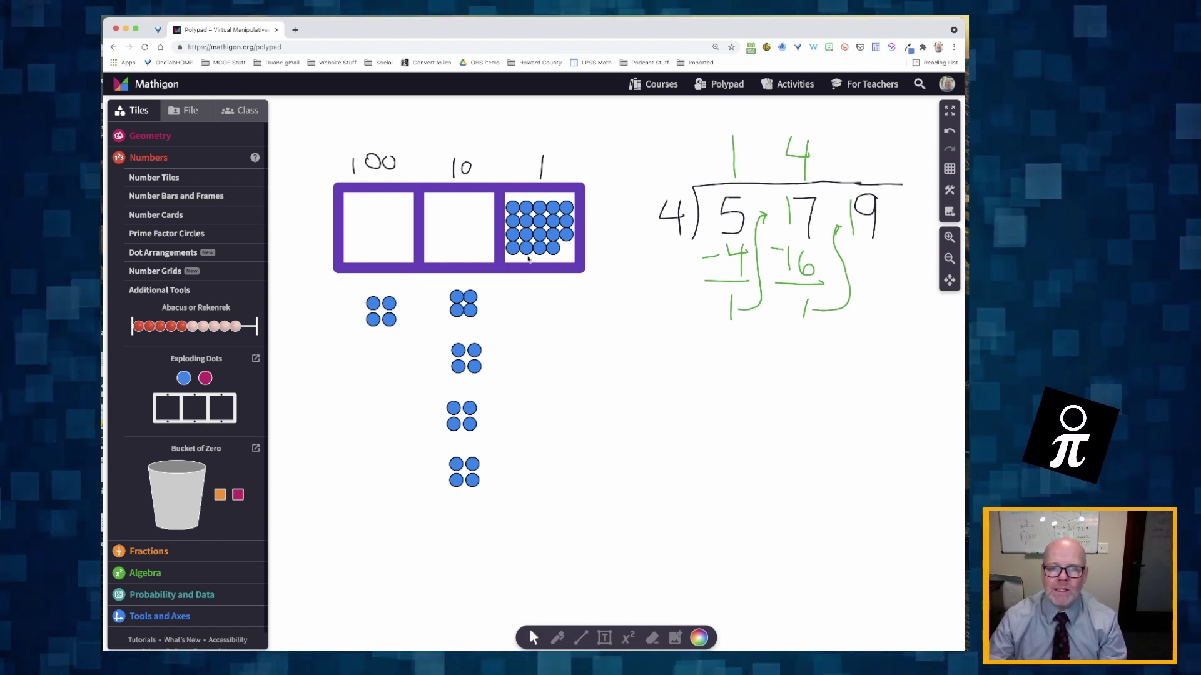
# Step: Move four groups of four dots out of the 1 box and stack them below it
pyautogui.keyDown('shift'); pyautogui.click(553, 207); pyautogui.keyUp('shift')
pyautogui.keyDown('shift'); pyautogui.click(566, 208); pyautogui.keyUp('shift')
pyautogui.keyDown('shift'); pyautogui.click(566, 220); pyautogui.keyUp('shift')
pyautogui.keyDown('shift'); pyautogui.click(553, 221); pyautogui.keyUp('shift')
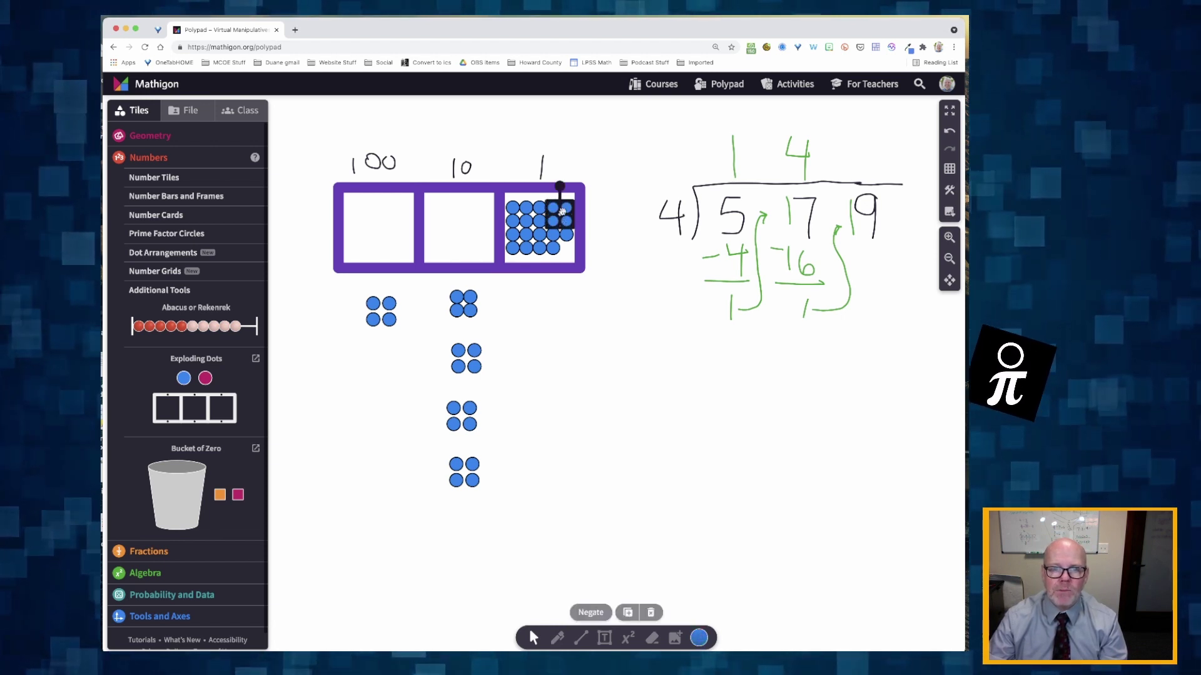
pyautogui.moveTo(565, 214); pyautogui.dragTo(549, 302)
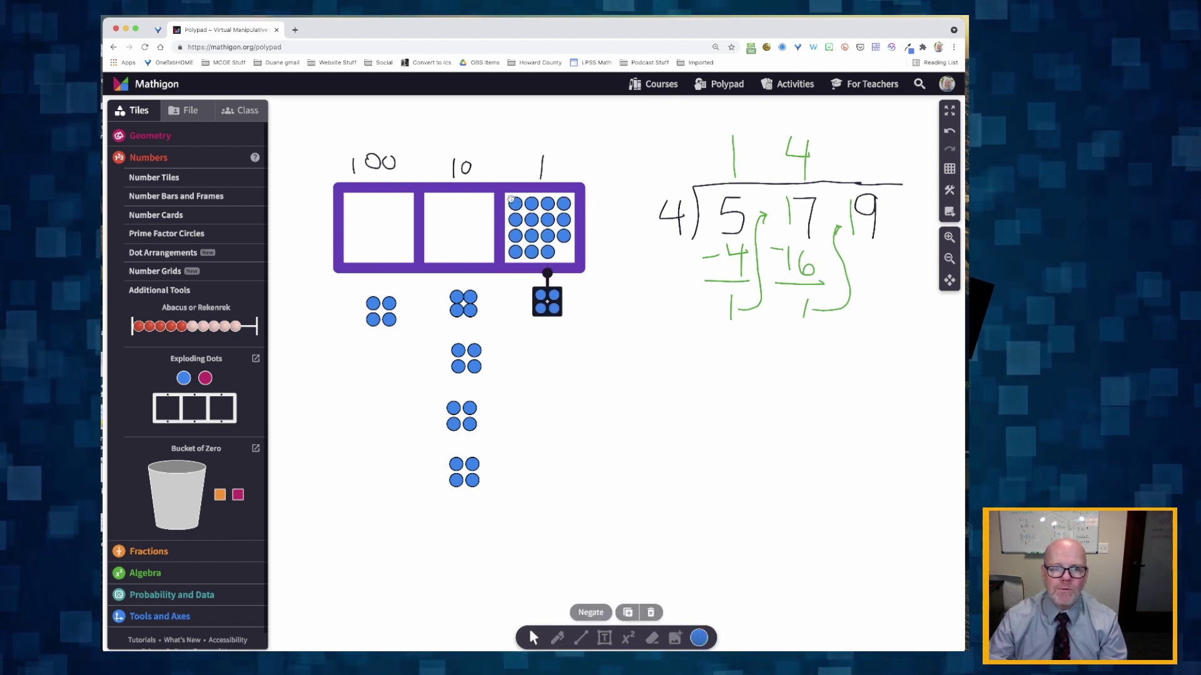
pyautogui.moveTo(509, 201); pyautogui.dragTo(552, 363)
pyautogui.moveTo(561, 219); pyautogui.dragTo(558, 413)
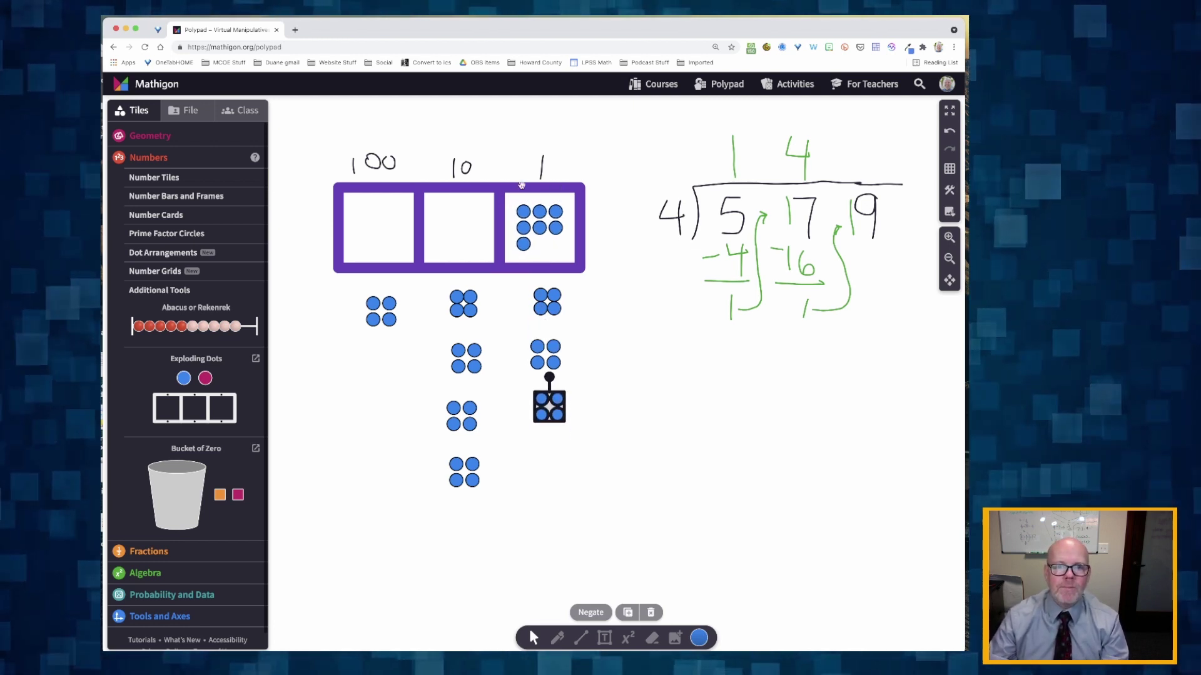
pyautogui.moveTo(523, 212); pyautogui.dragTo(542, 449)
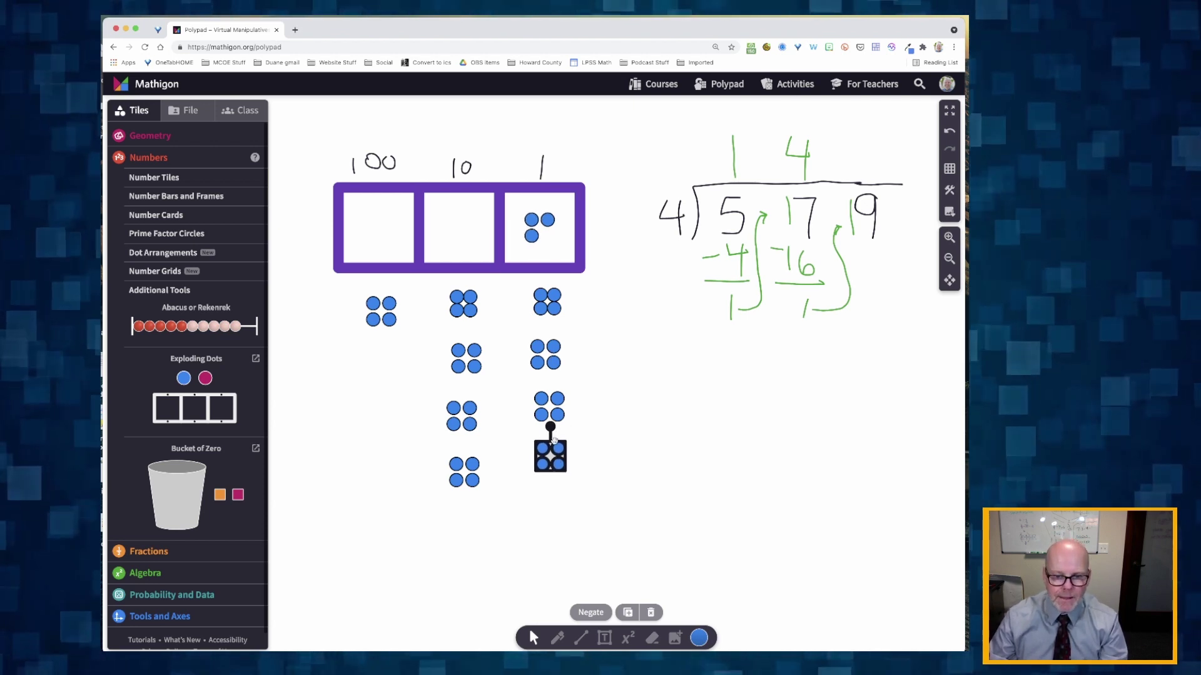
# Step: Write a green 4 above the 9, subtract 16 beneath the 19 to leave 3, and add R3 to the quotient
pyautogui.click(558, 638)
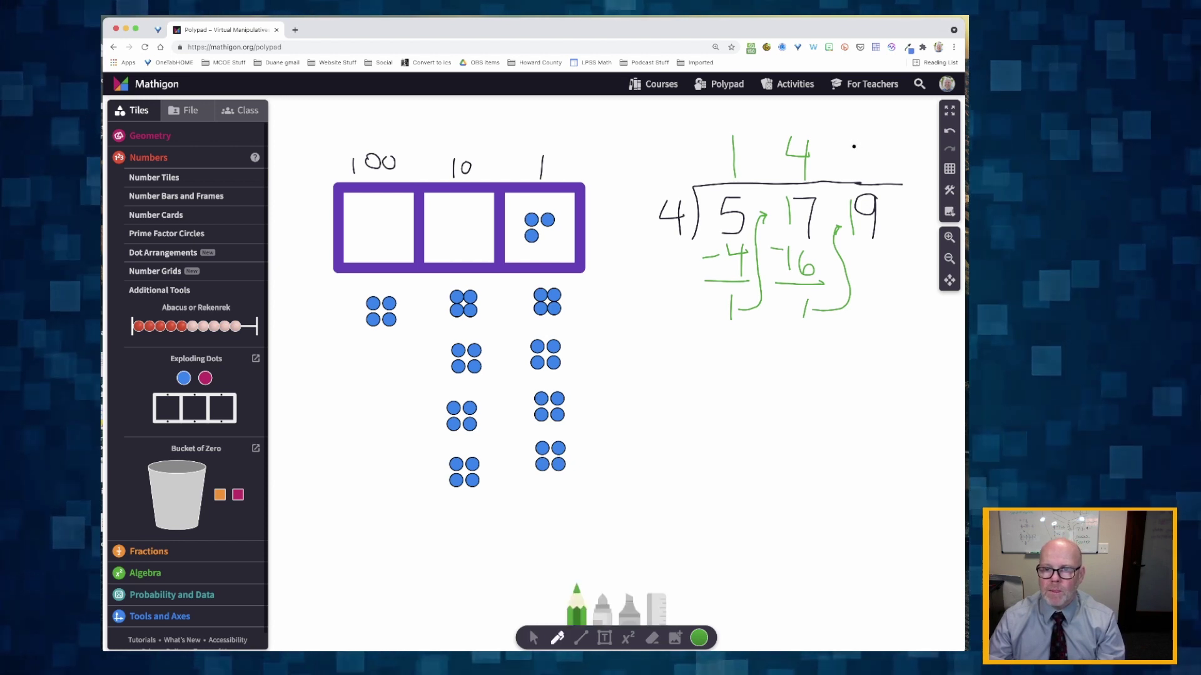
pyautogui.click(849, 158)
pyautogui.moveTo(850, 143)
pyautogui.mouseDown()
pyautogui.moveTo(870, 162)
pyautogui.moveTo(868, 178)
pyautogui.mouseUp()
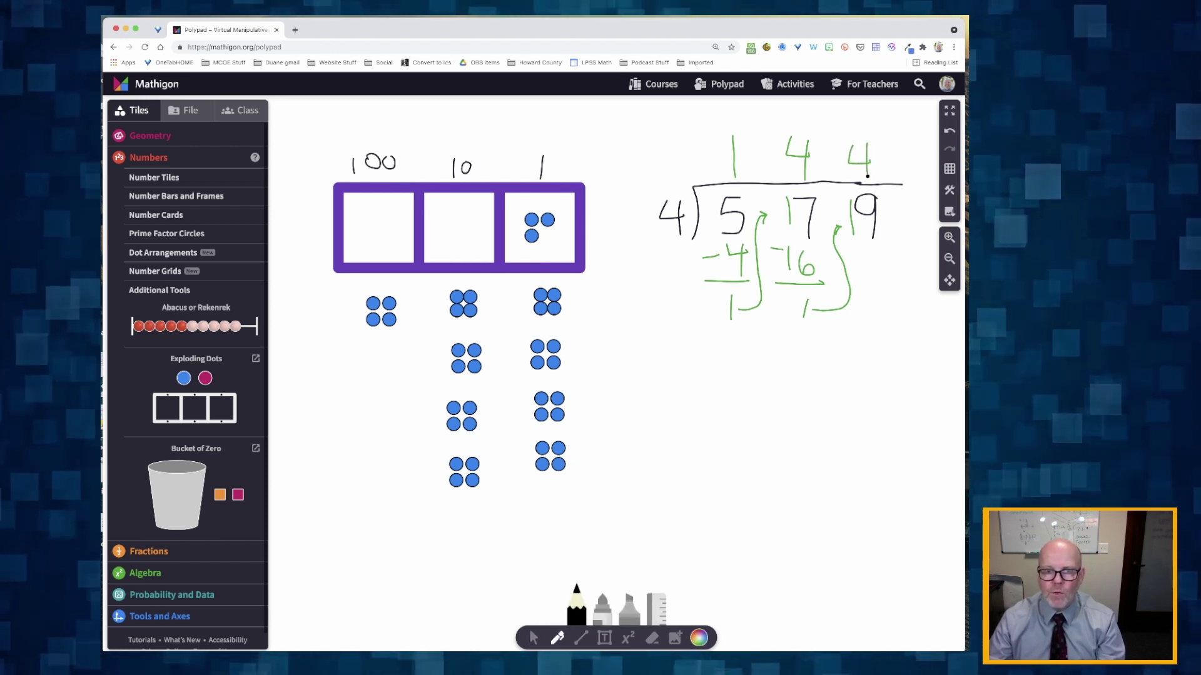
pyautogui.moveTo(857, 244)
pyautogui.mouseDown()
pyautogui.moveTo(857, 265)
pyautogui.moveTo(874, 263)
pyautogui.moveTo(849, 271)
pyautogui.moveTo(850, 247)
pyautogui.moveTo(878, 288)
pyautogui.moveTo(867, 312)
pyautogui.mouseUp()
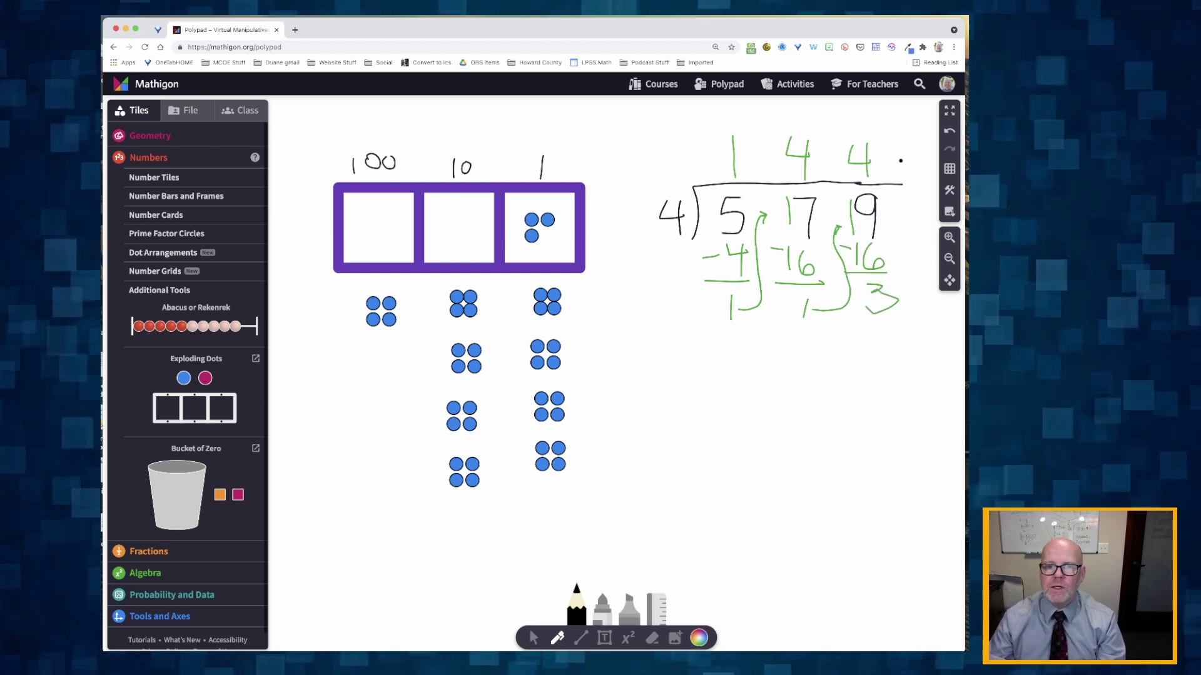
pyautogui.moveTo(883, 134); pyautogui.dragTo(884, 152)
pyautogui.moveTo(884, 133)
pyautogui.mouseDown()
pyautogui.moveTo(903, 152)
pyautogui.moveTo(921, 145)
pyautogui.moveTo(916, 161)
pyautogui.mouseUp()
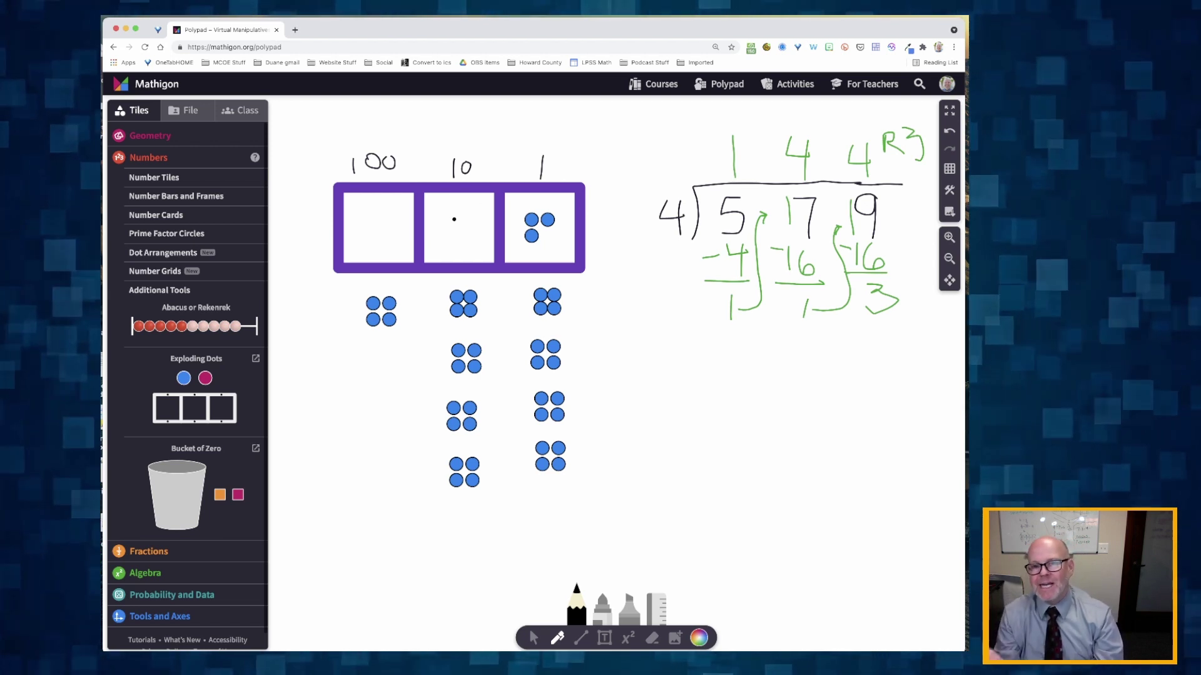
pyautogui.scroll(-1, 454, 219)
pyautogui.hscroll(3, 454, 220)
pyautogui.hscroll(-2, 528, 248)
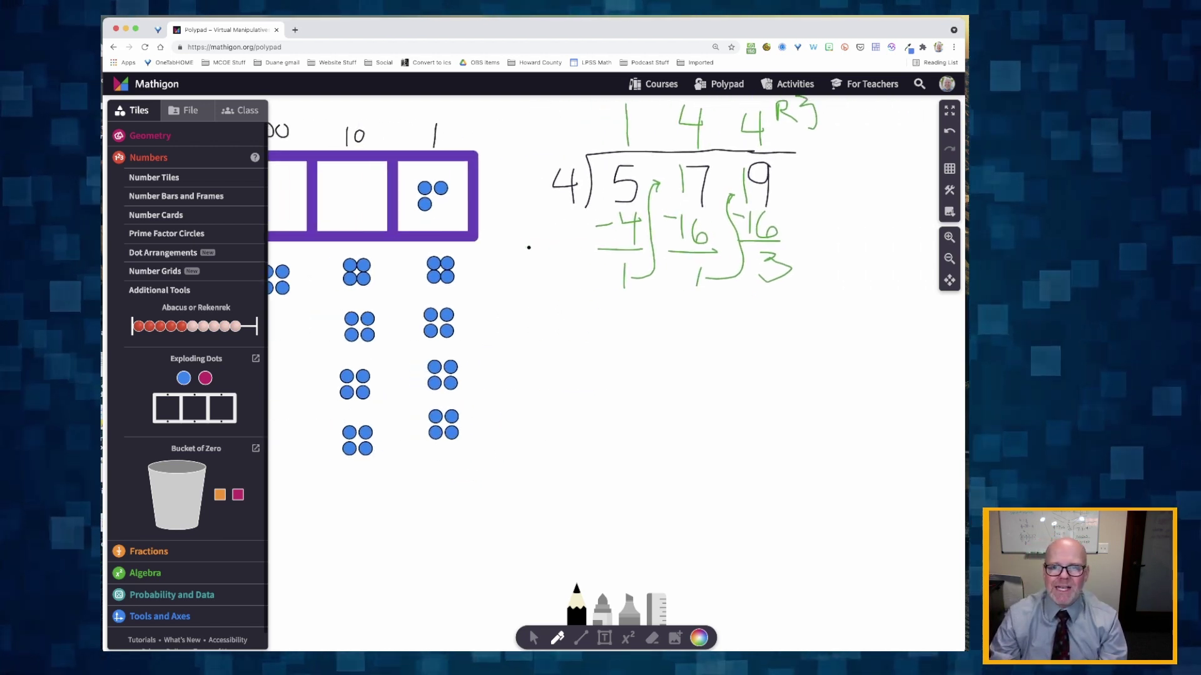
pyautogui.scroll(1, 529, 248)
pyautogui.hscroll(-3, 528, 248)
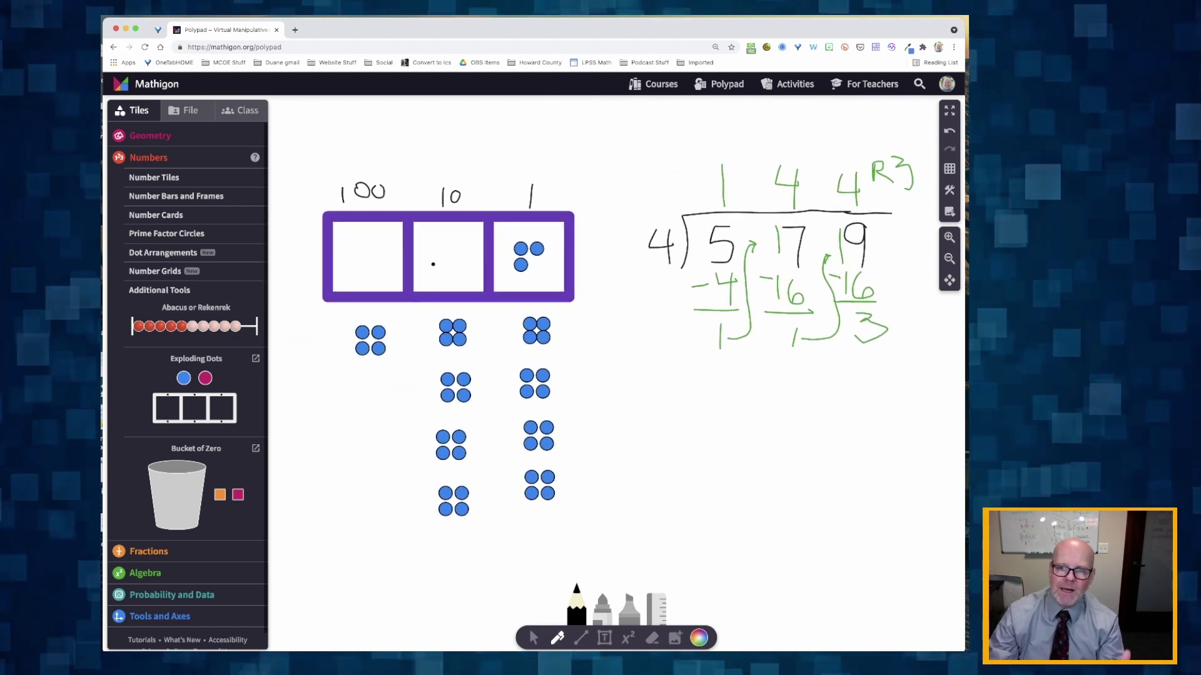